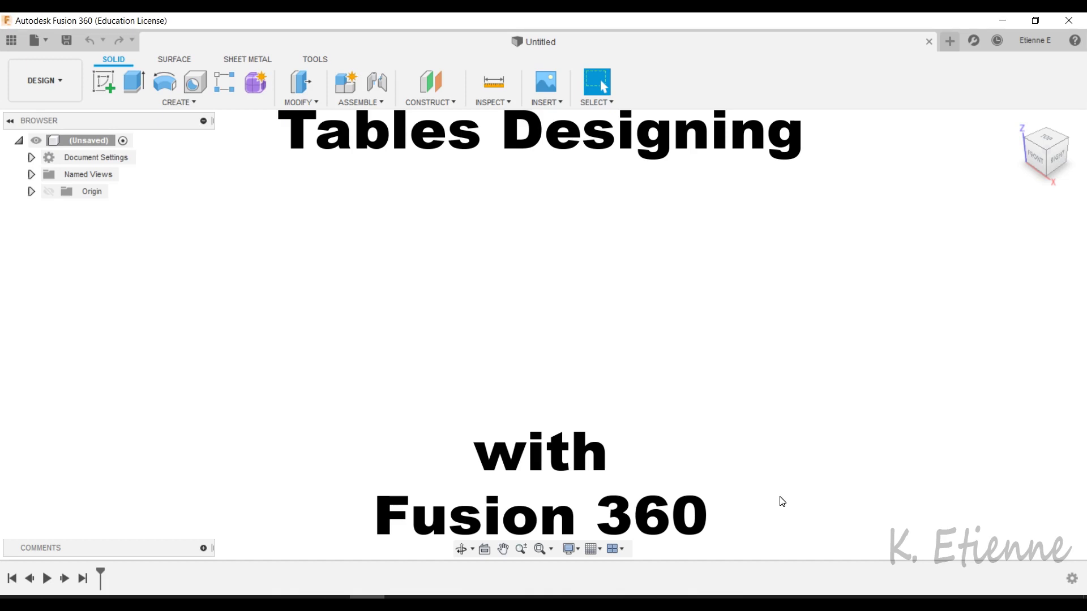
# Create a 900 mm diameter sphere on the horizontal plane, centred at the origin
pyautogui.click(170, 101)
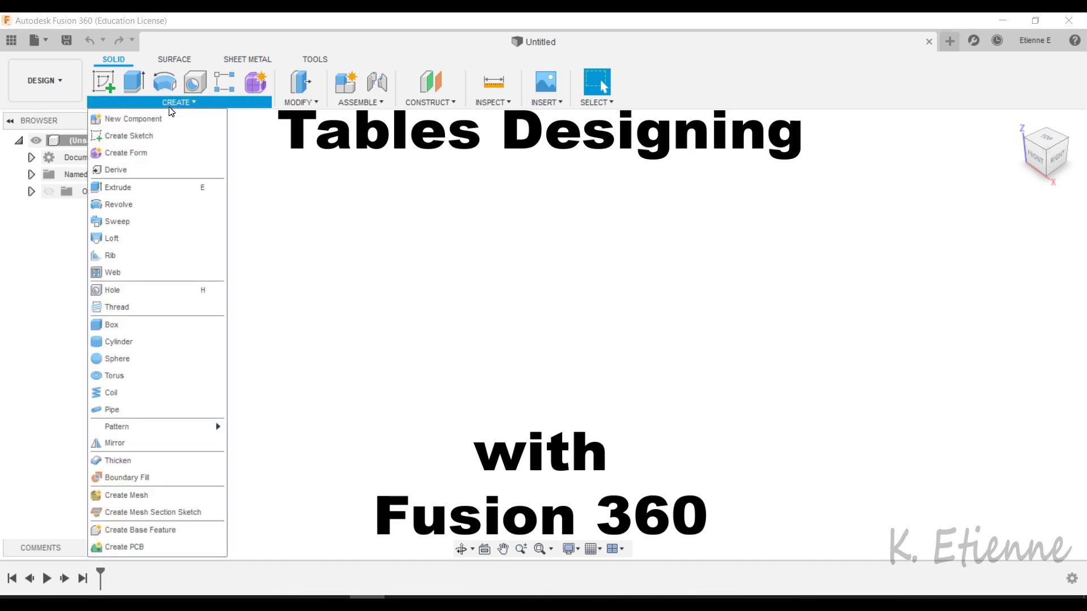
pyautogui.click(177, 355)
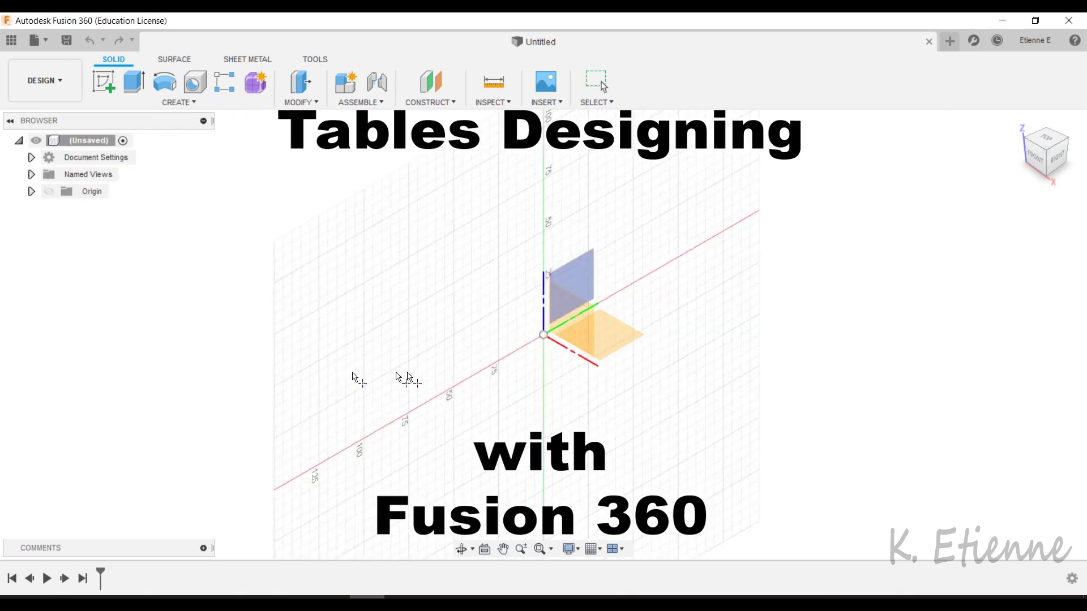
pyautogui.click(623, 349)
pyautogui.click(545, 338)
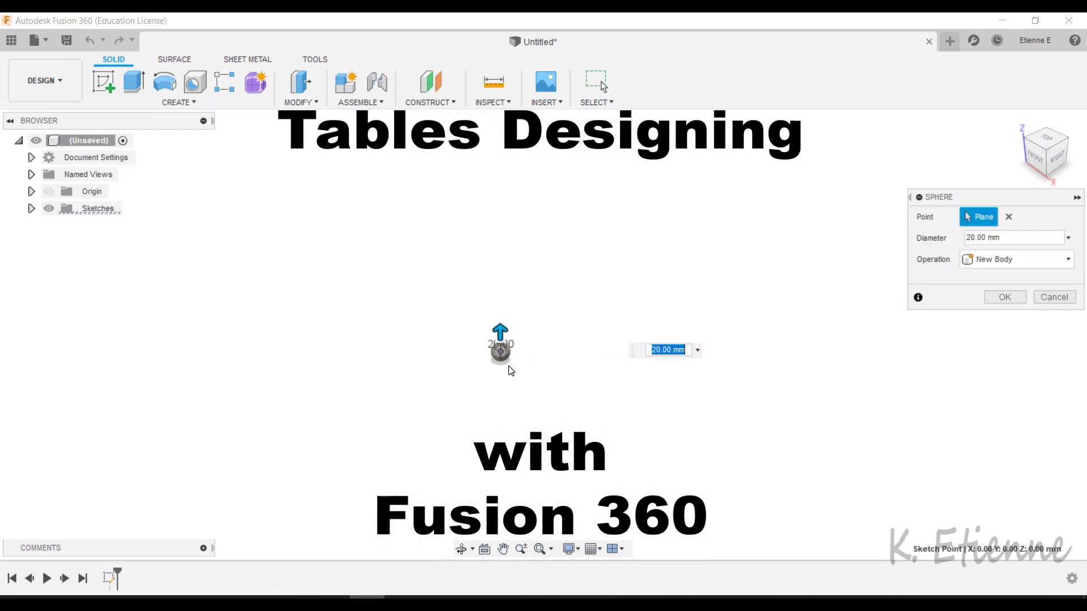
pyautogui.write('900')
pyautogui.press('Return')
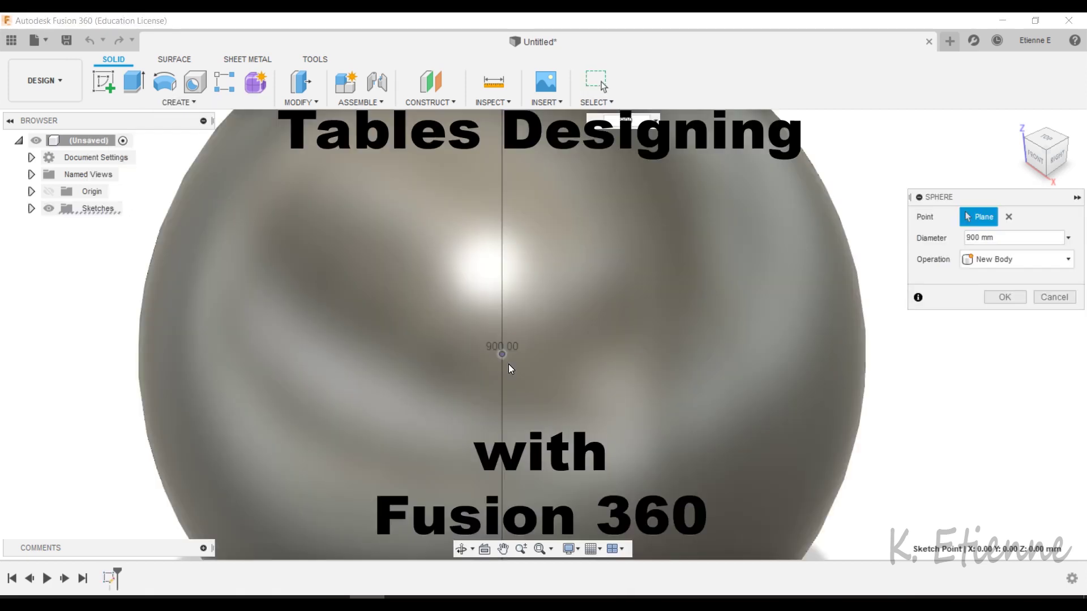
pyautogui.scroll(-5, 508, 365)
# Scale Body1 non-uniformly about the origin with a Z scale of 0.6
pyautogui.click(999, 295)
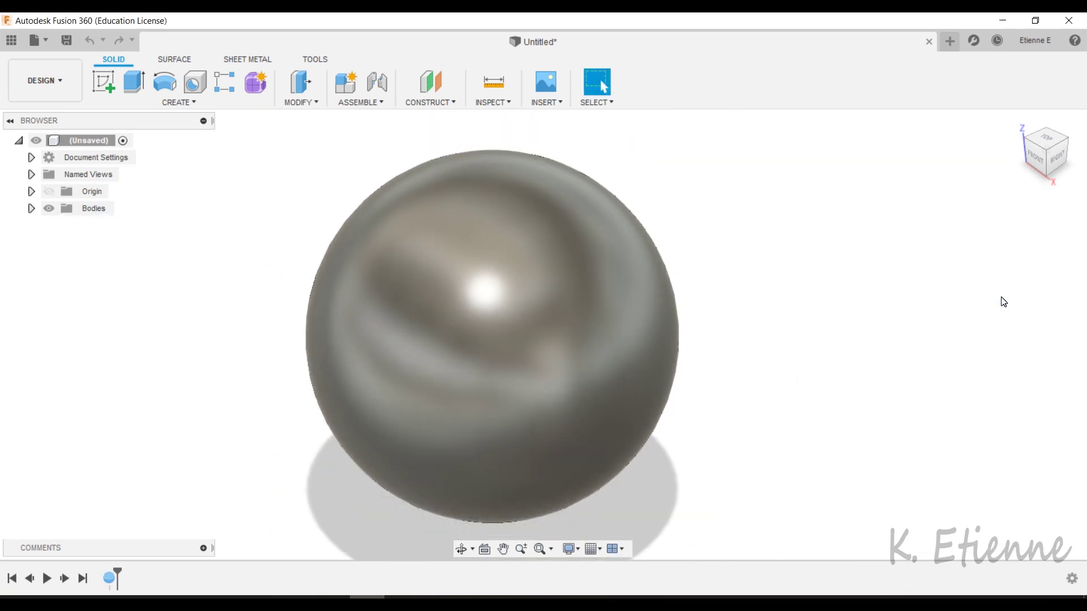
pyautogui.scroll(1, 665, 354)
pyautogui.click(31, 208)
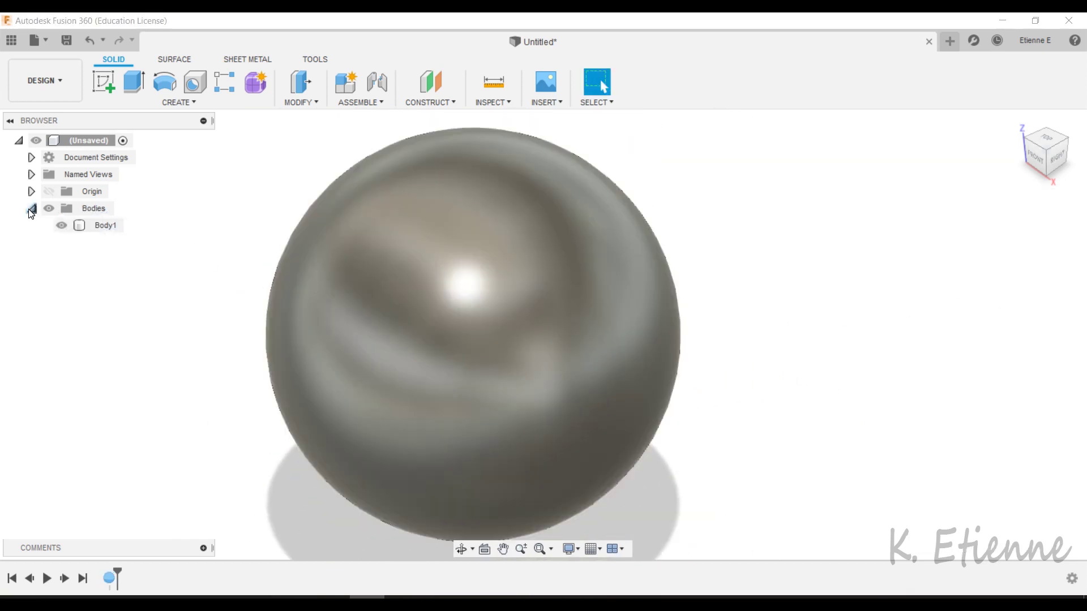
pyautogui.click(106, 226)
pyautogui.click(304, 102)
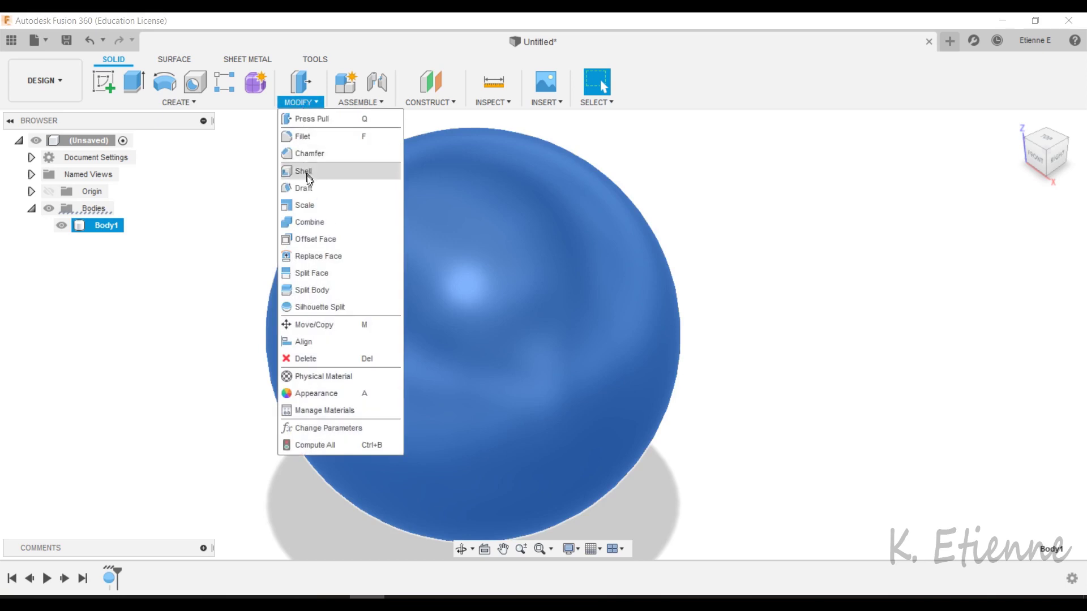
pyautogui.click(308, 208)
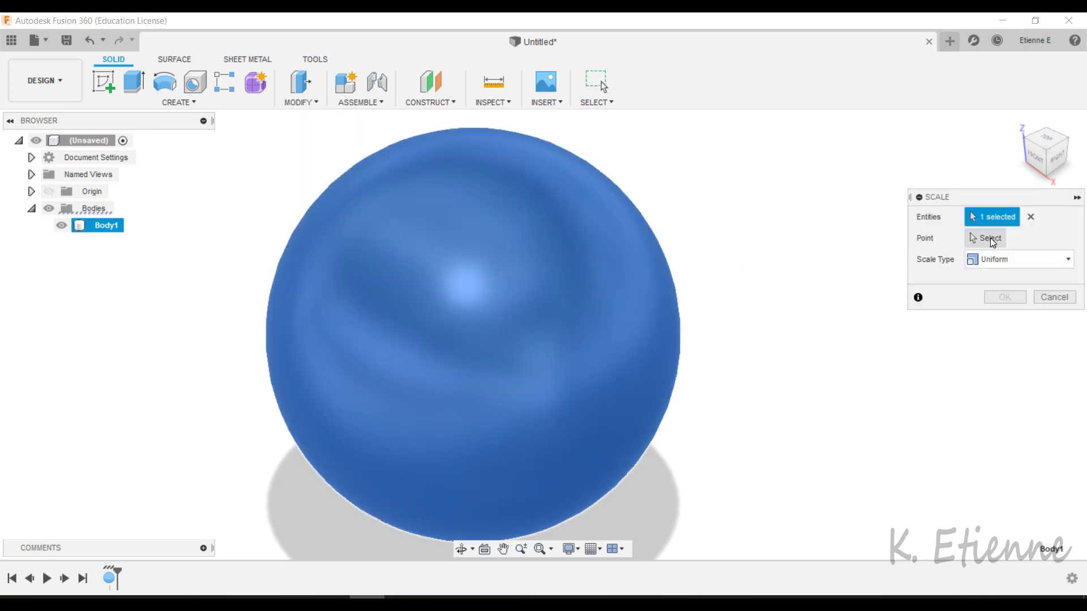
pyautogui.click(986, 238)
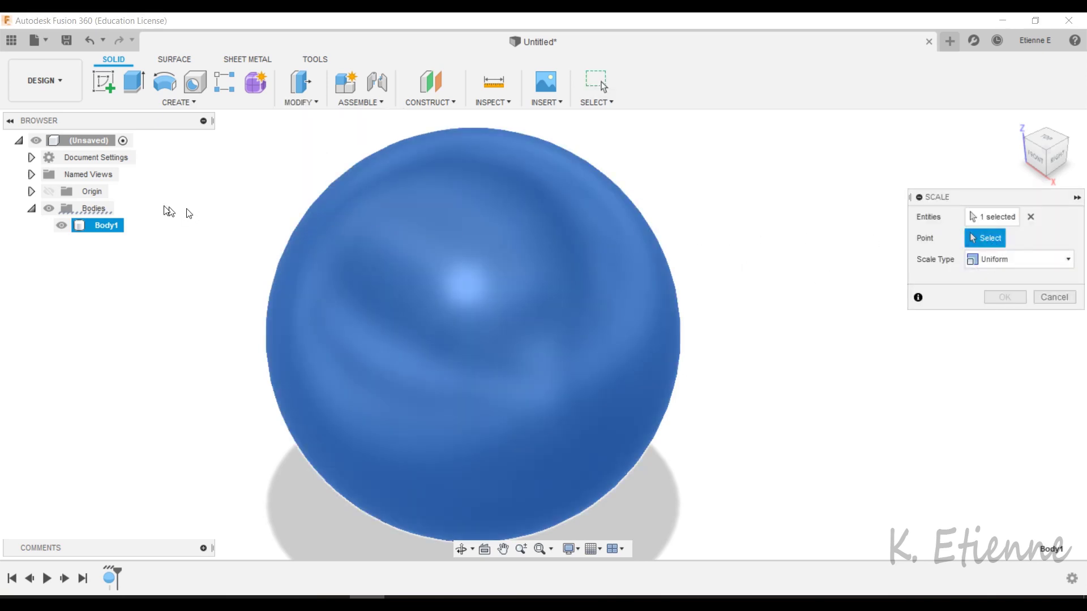
pyautogui.click(62, 226)
pyautogui.click(474, 335)
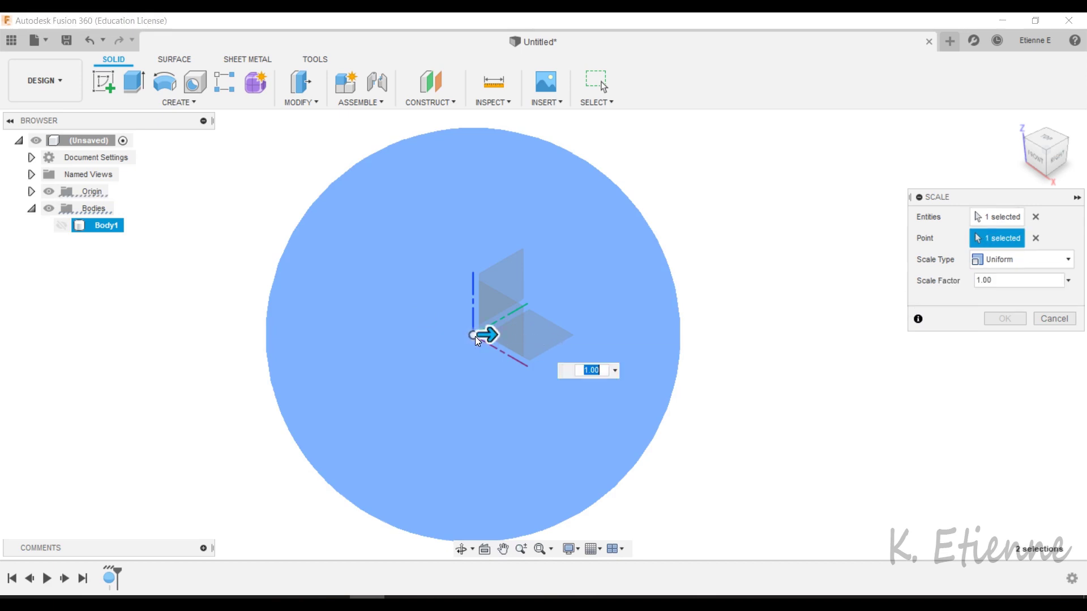
pyautogui.click(62, 227)
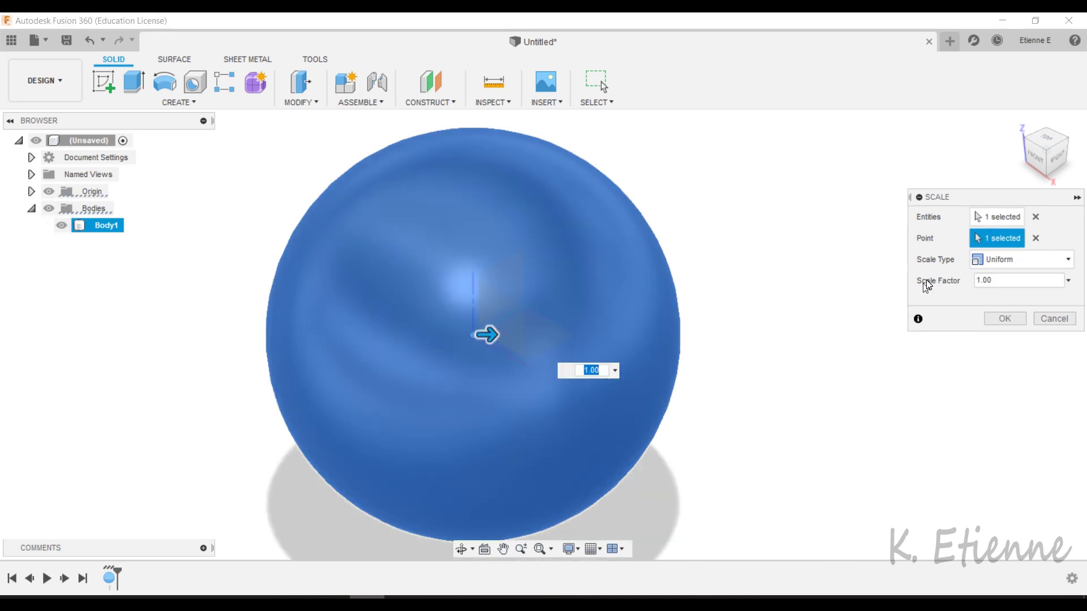
pyautogui.click(1013, 259)
pyautogui.click(1011, 296)
pyautogui.write('0.6')
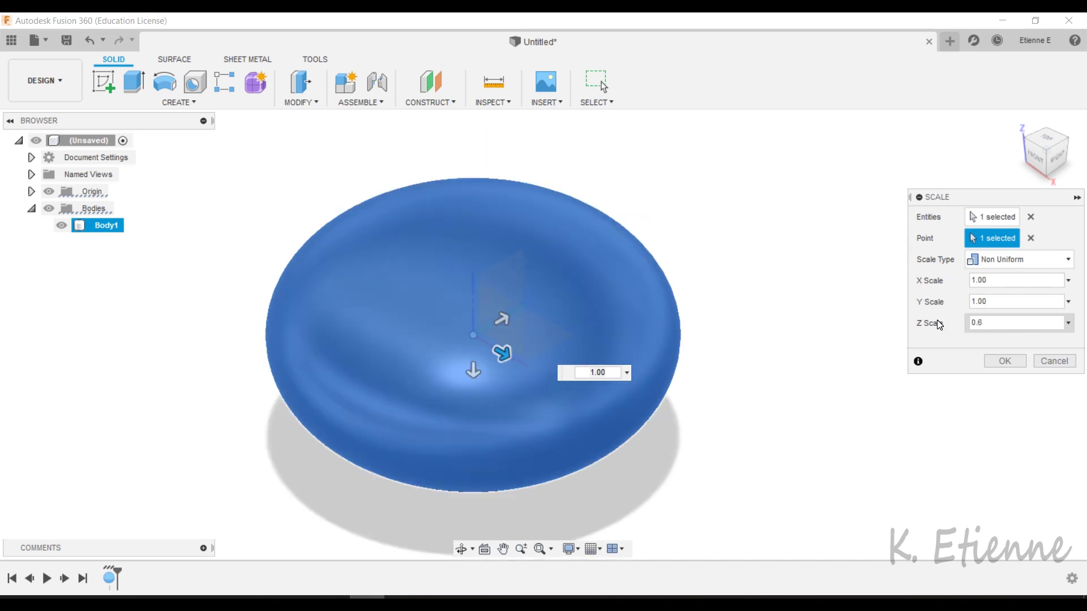
pyautogui.click(1012, 366)
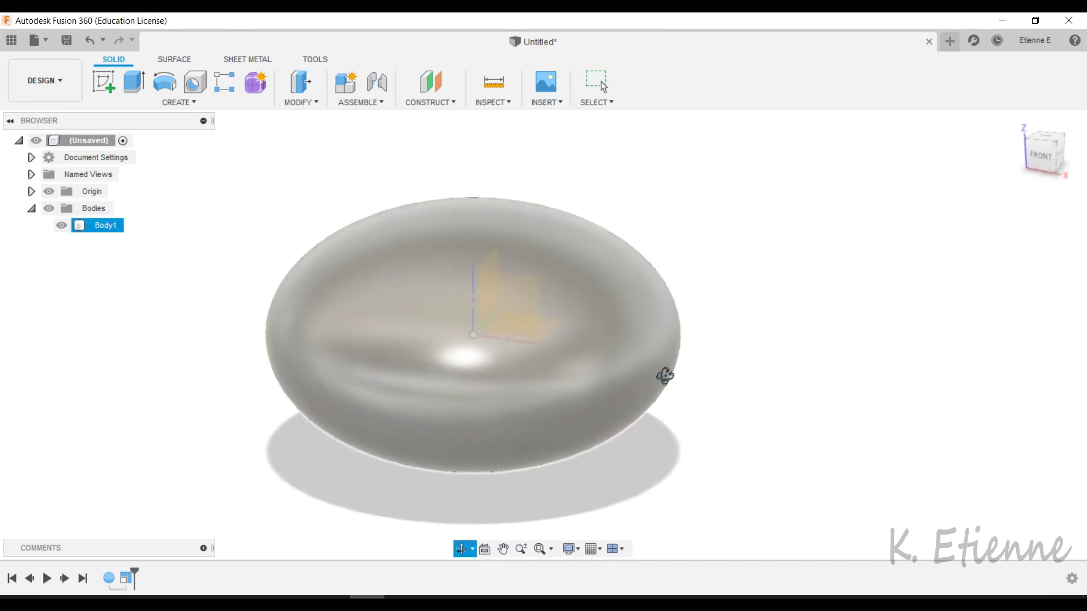
# Shell the flattened body with a 44 mm inside wall thickness
pyautogui.click(300, 100)
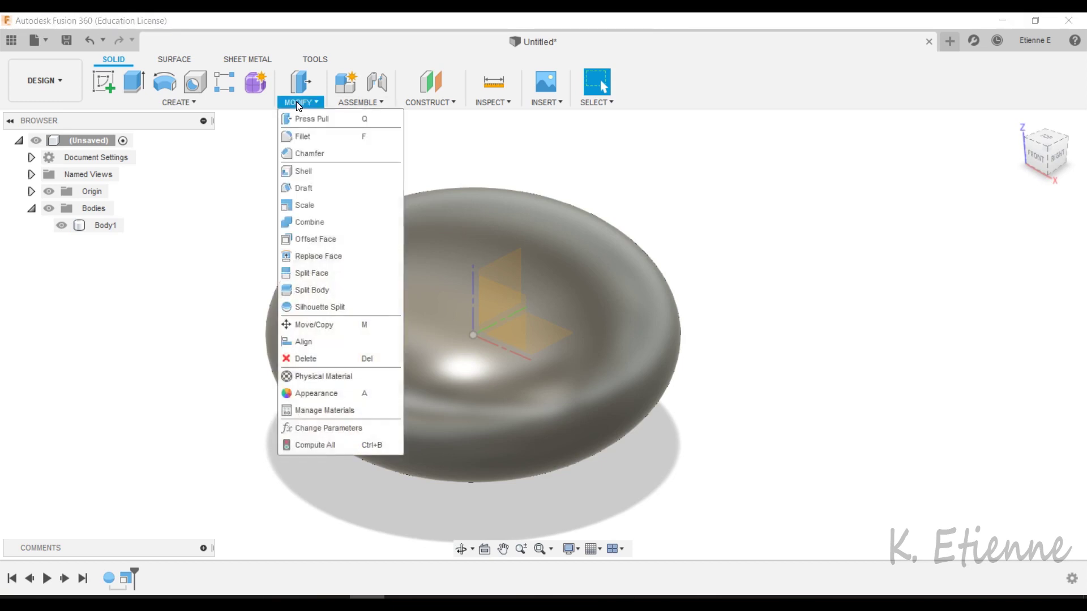
pyautogui.click(296, 158)
pyautogui.click(578, 284)
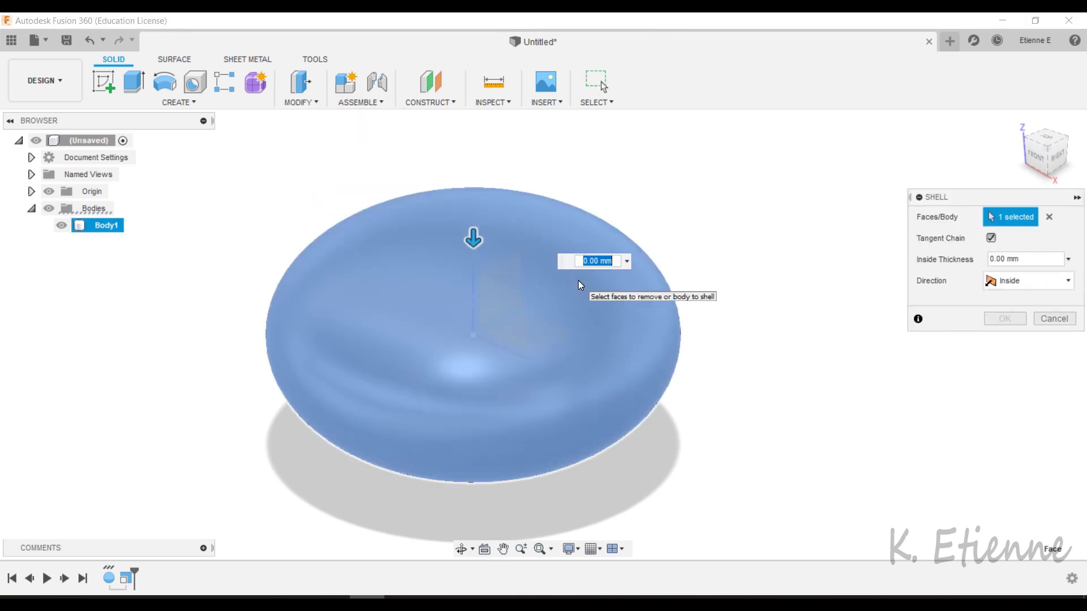
pyautogui.write('44')
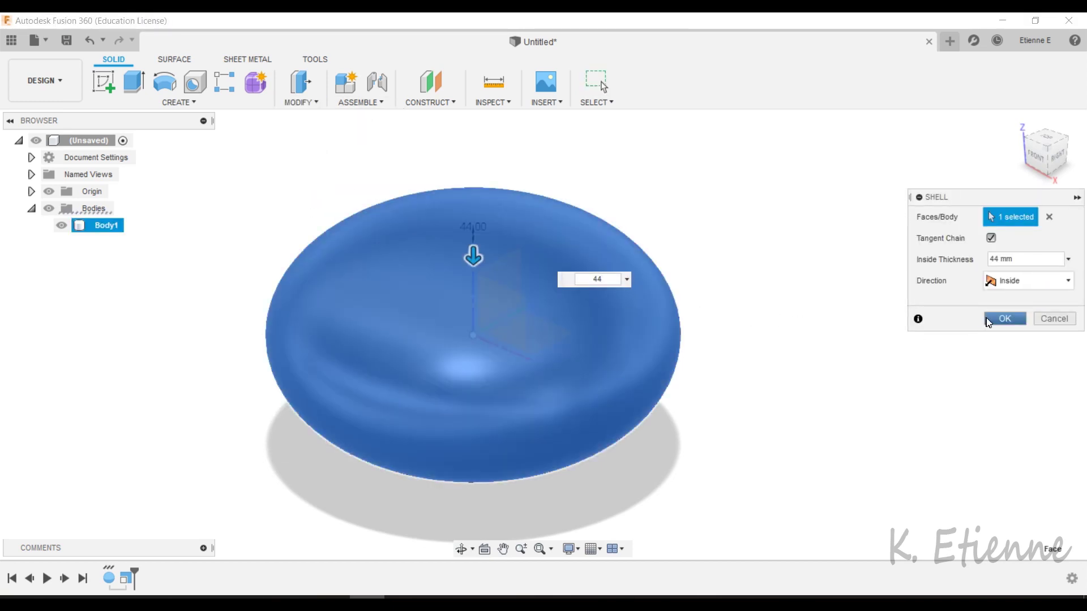
pyautogui.click(988, 319)
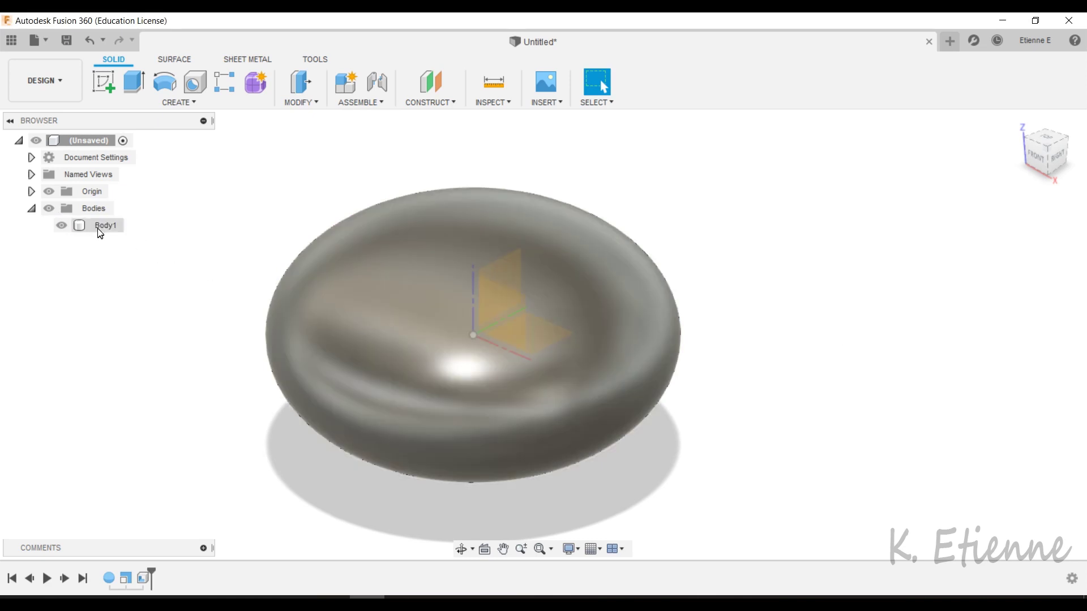
# Split the shelled body with the horizontal XY origin plane into Body1 and Body2
pyautogui.click(300, 102)
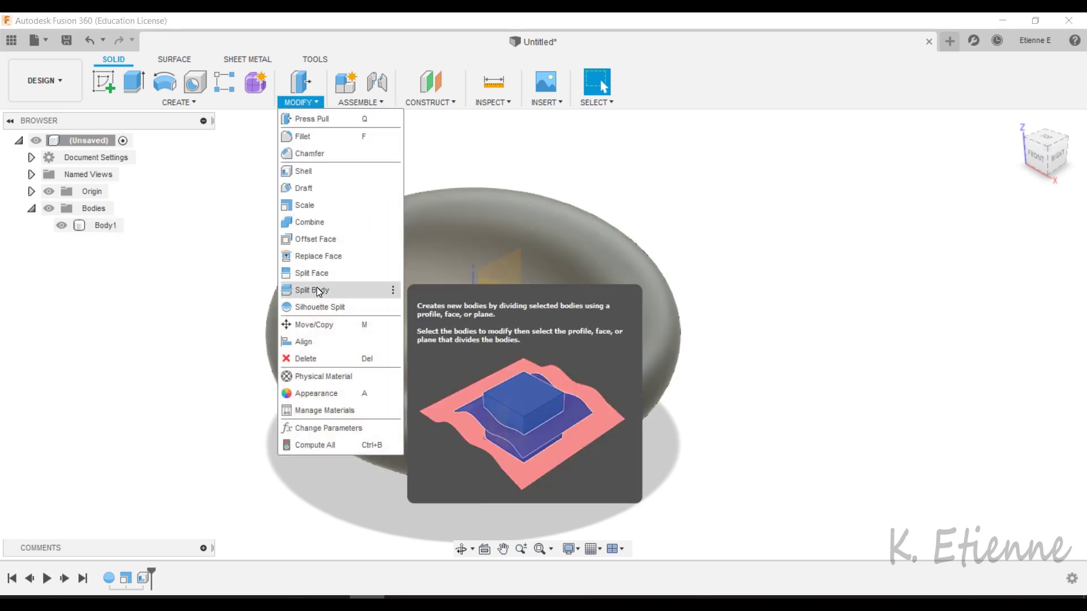
pyautogui.click(321, 271)
pyautogui.click(627, 280)
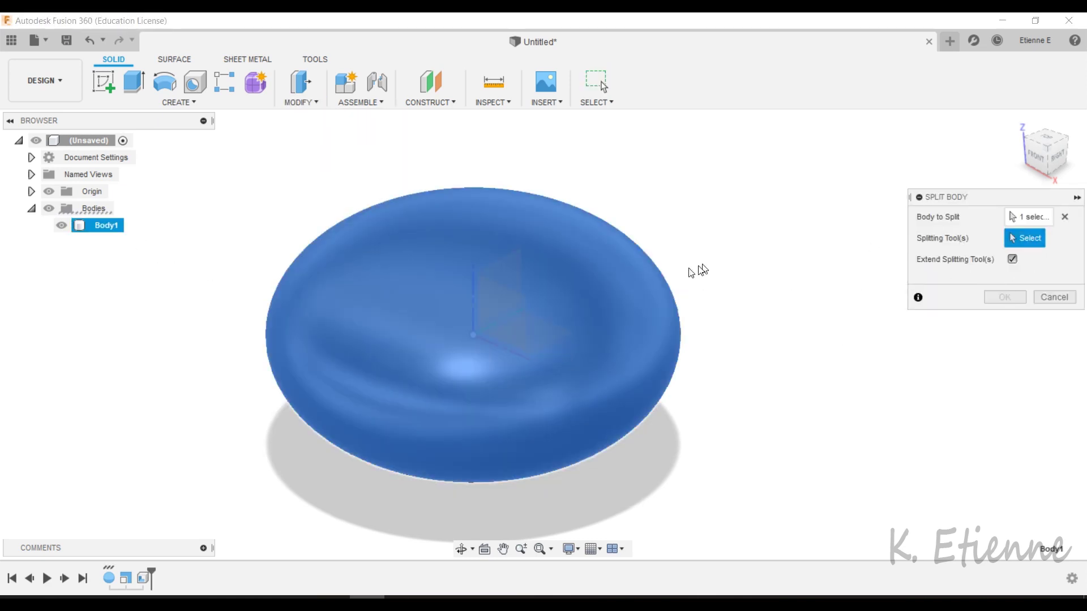
pyautogui.click(61, 225)
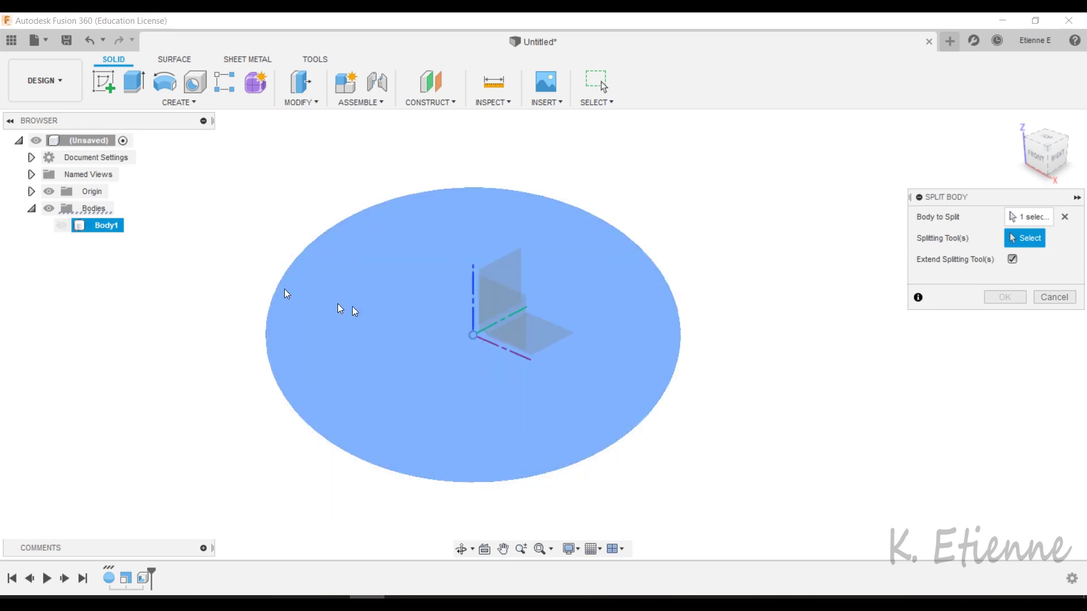
pyautogui.click(553, 340)
pyautogui.click(60, 227)
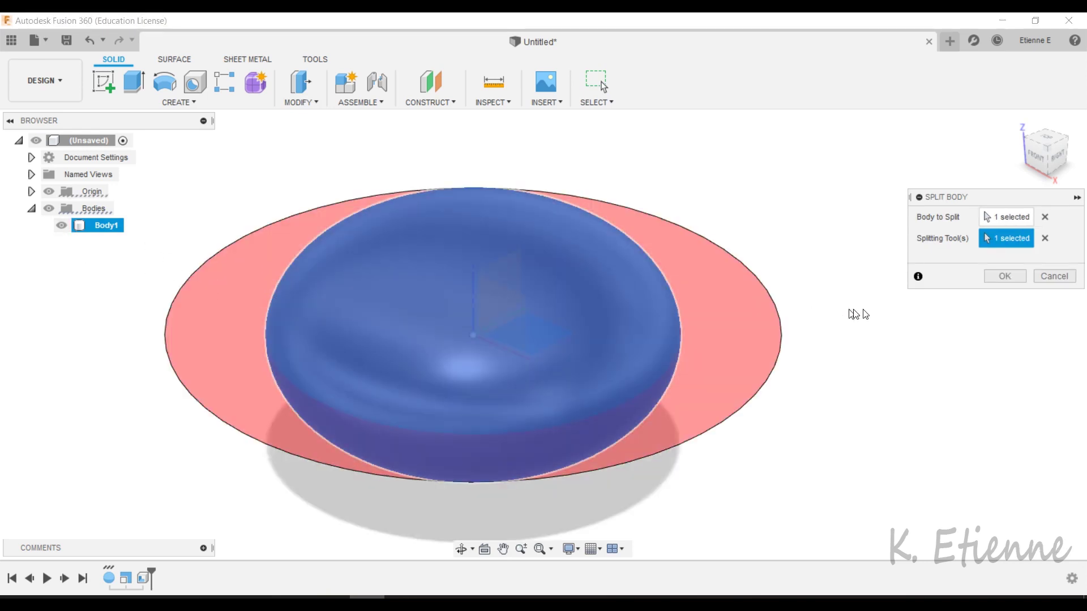
pyautogui.click(997, 276)
pyautogui.click(108, 224)
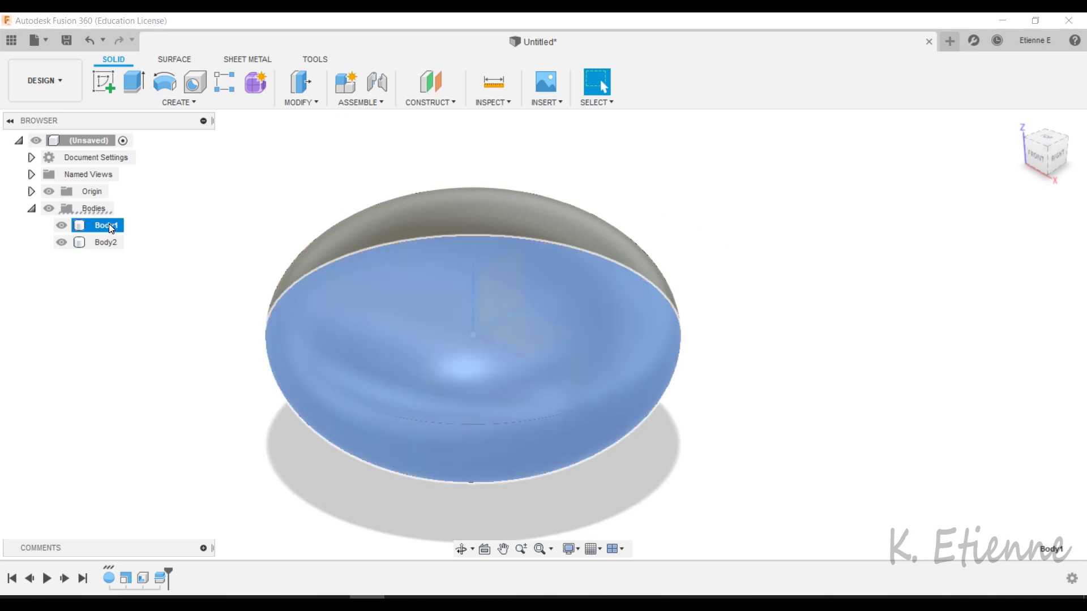
pyautogui.click(300, 103)
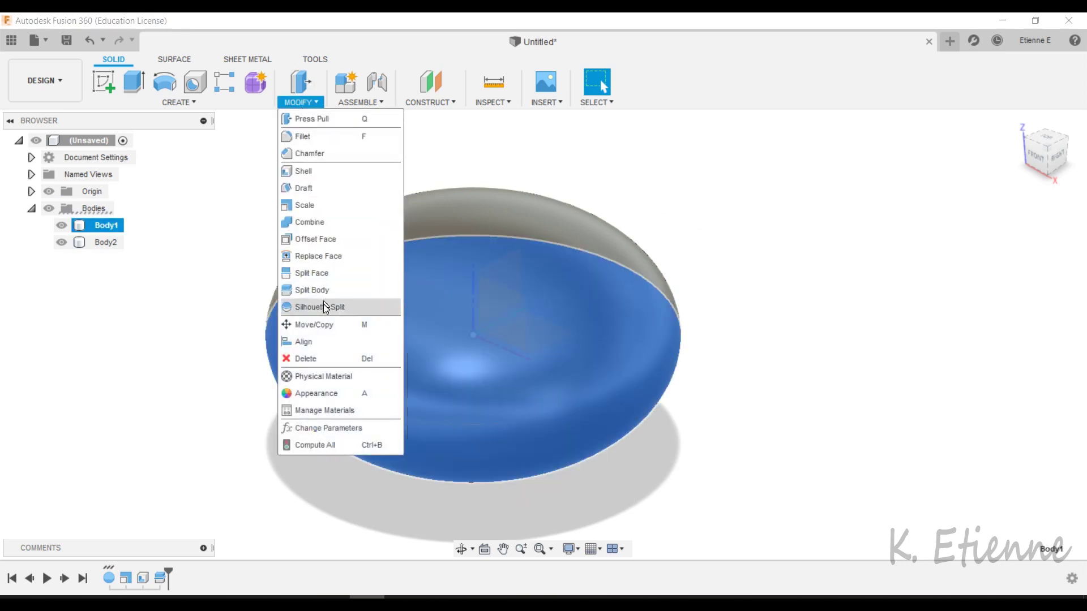
# Move Body1 up 496 mm in Z (height*0.6 minus 44 mm) onto the dome
pyautogui.click(314, 324)
pyautogui.keyDown('shift'); pyautogui.moveTo(216, 348); pyautogui.dragTo(228, 409, button='middle'); pyautogui.keyUp('shift')
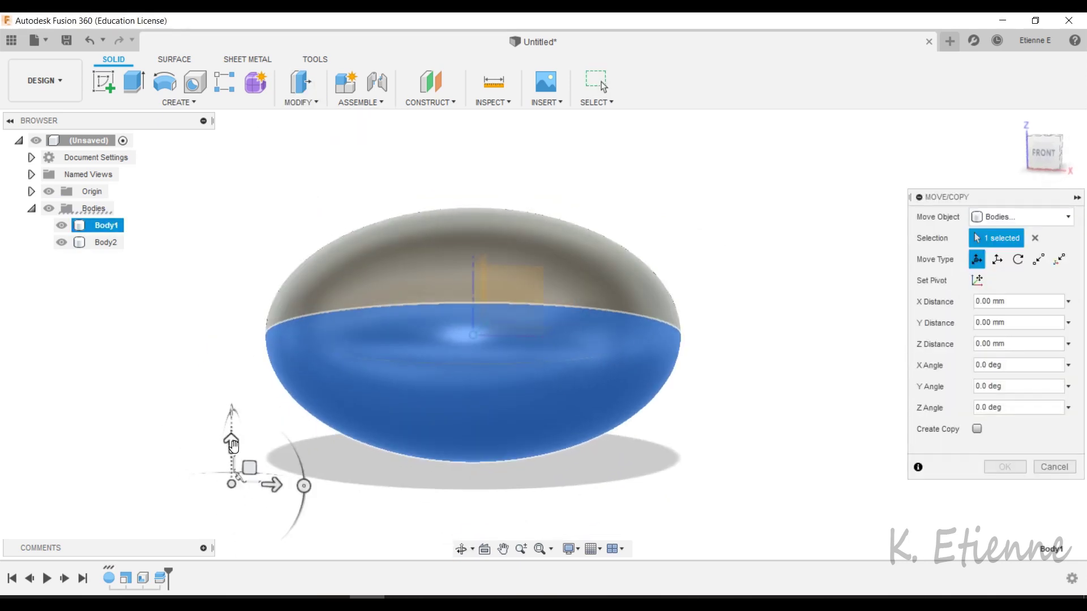
pyautogui.moveTo(233, 445); pyautogui.dragTo(231, 352)
pyautogui.click(1044, 150)
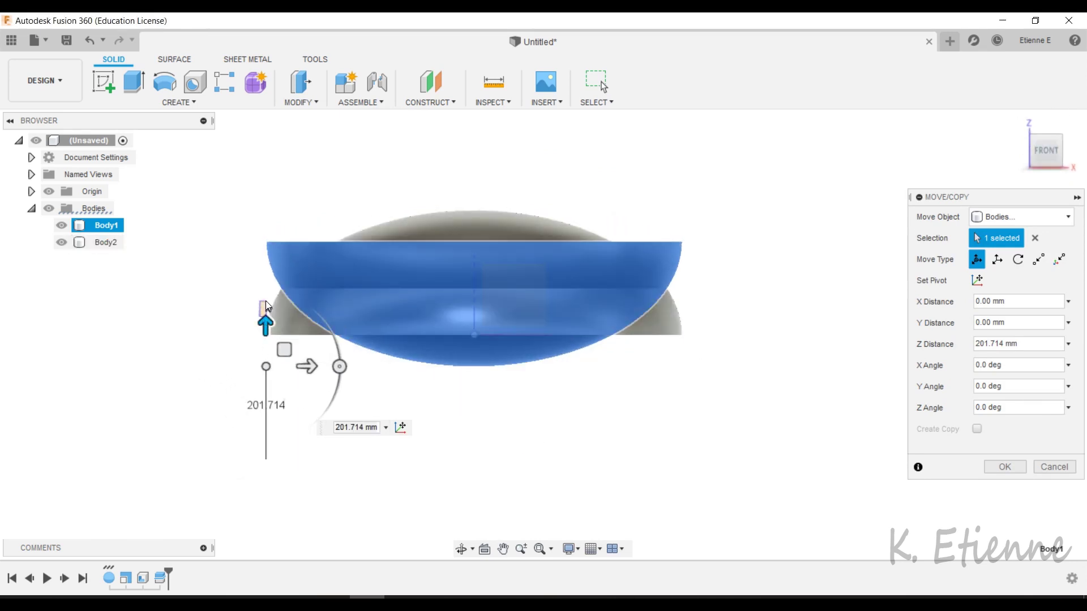
pyautogui.moveTo(269, 325); pyautogui.dragTo(259, 304)
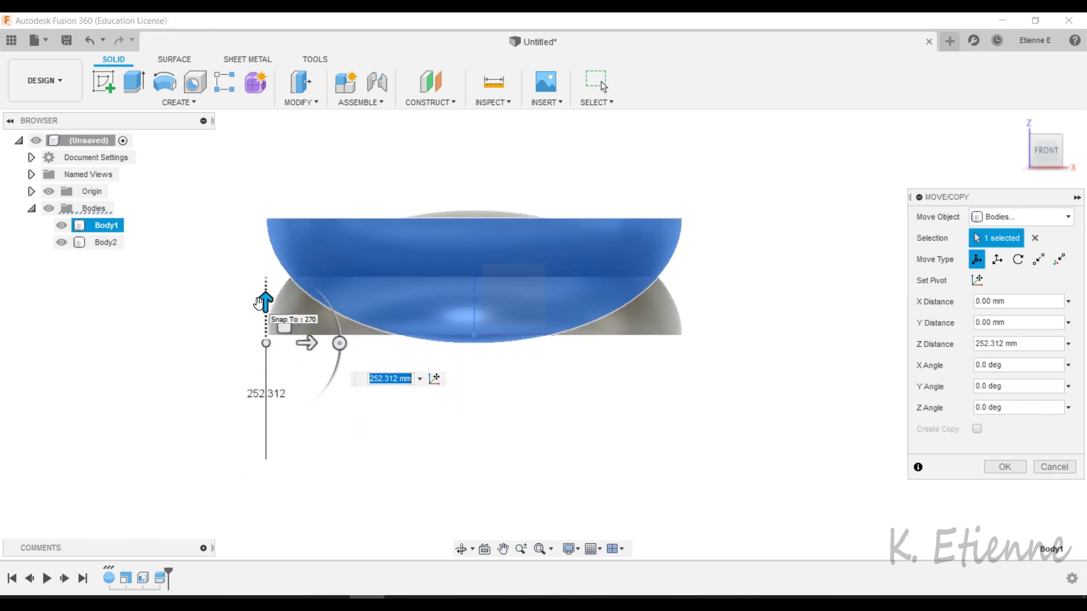
pyautogui.write('800*')
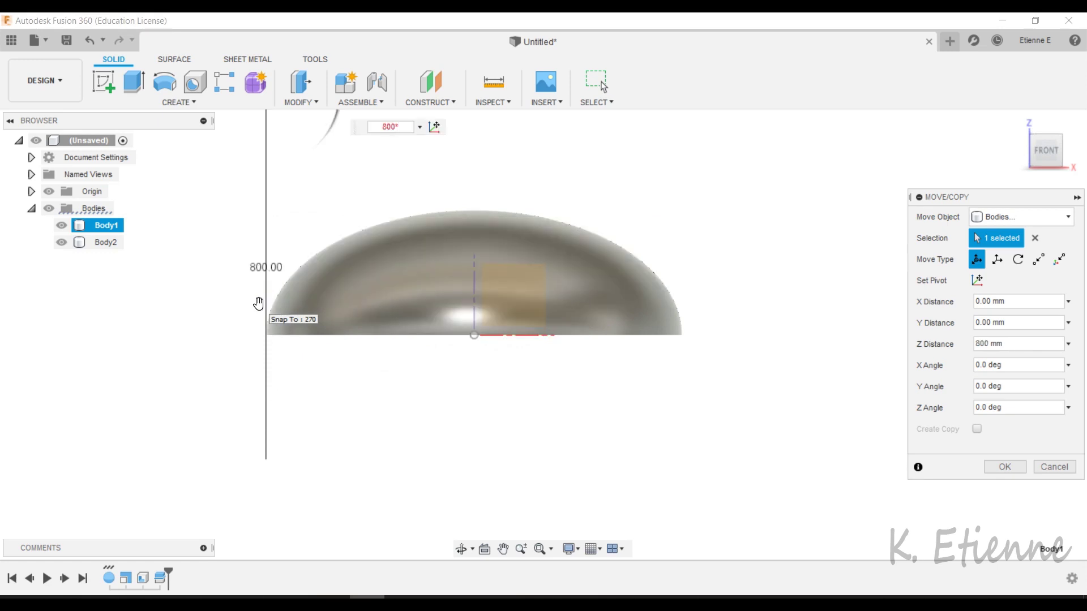
pyautogui.write('.6')
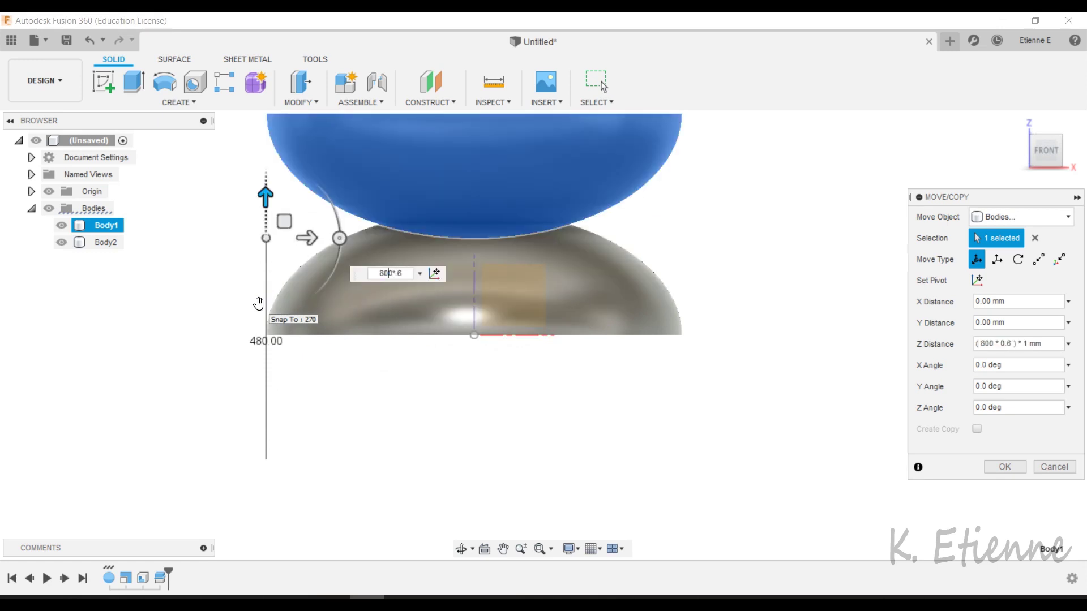
pyautogui.press('BackSpace')
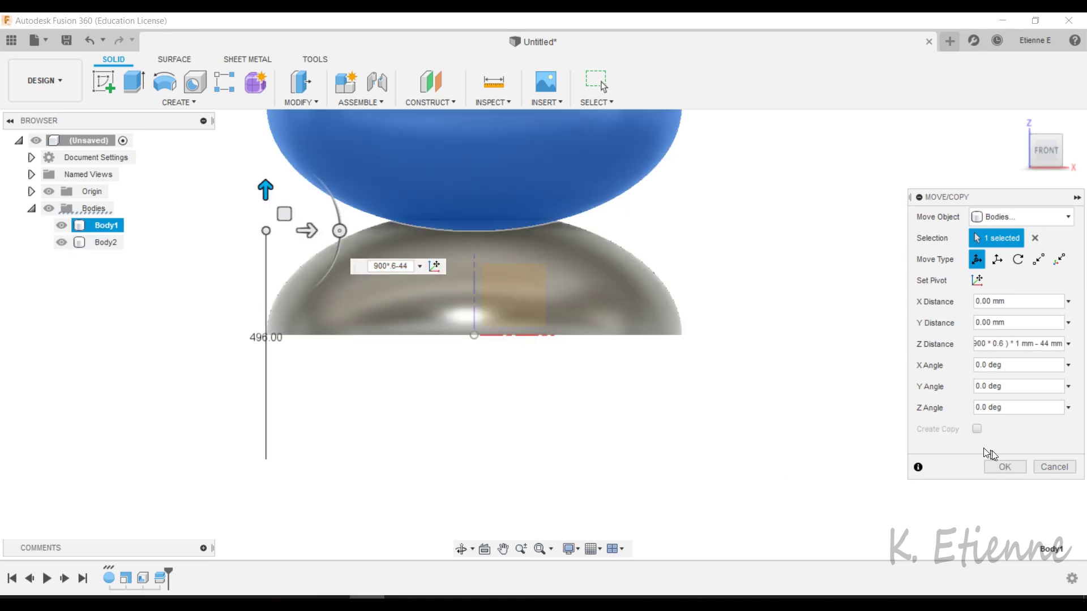
pyautogui.click(1004, 467)
pyautogui.scroll(2, 586, 218)
pyautogui.scroll(2, 529, 266)
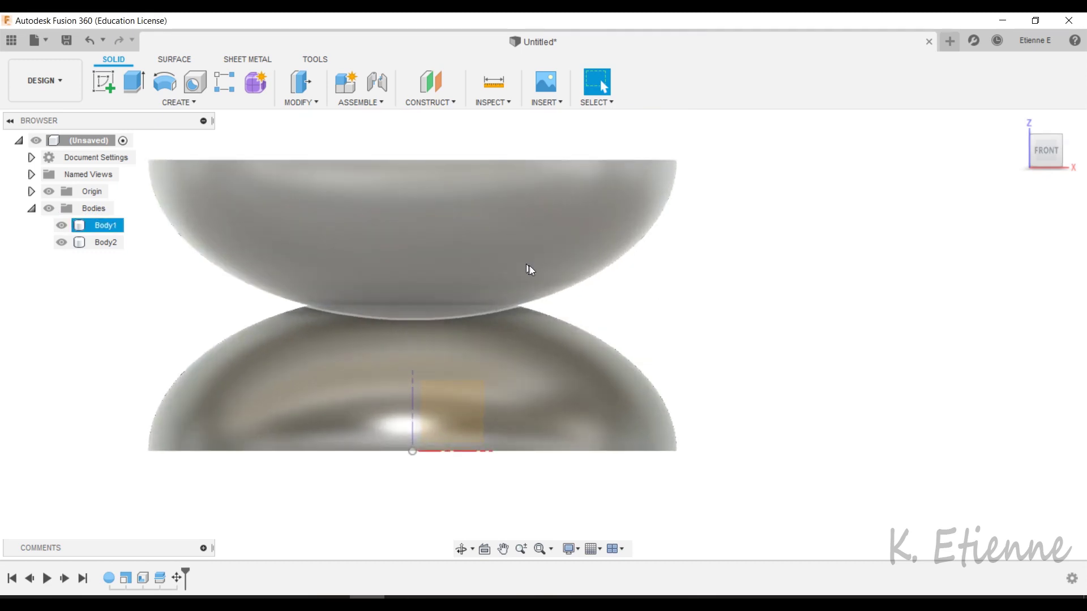
pyautogui.moveTo(528, 266); pyautogui.dragTo(578, 267, button='middle')
# Join the bowl and dome bodies into a single Body1
pyautogui.click(108, 227)
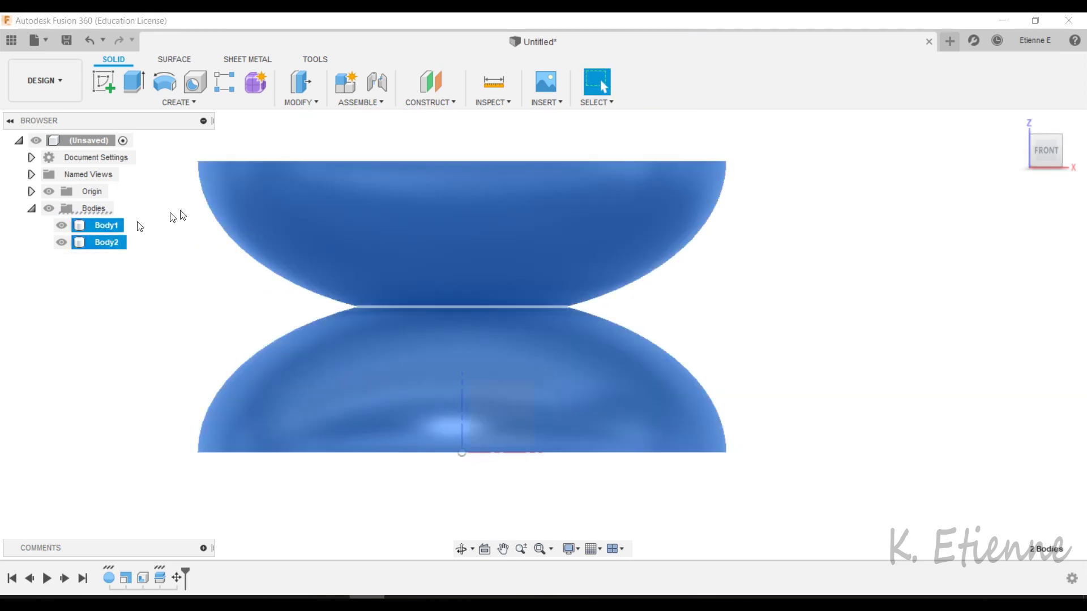
pyautogui.click(300, 101)
pyautogui.click(314, 225)
pyautogui.click(1004, 339)
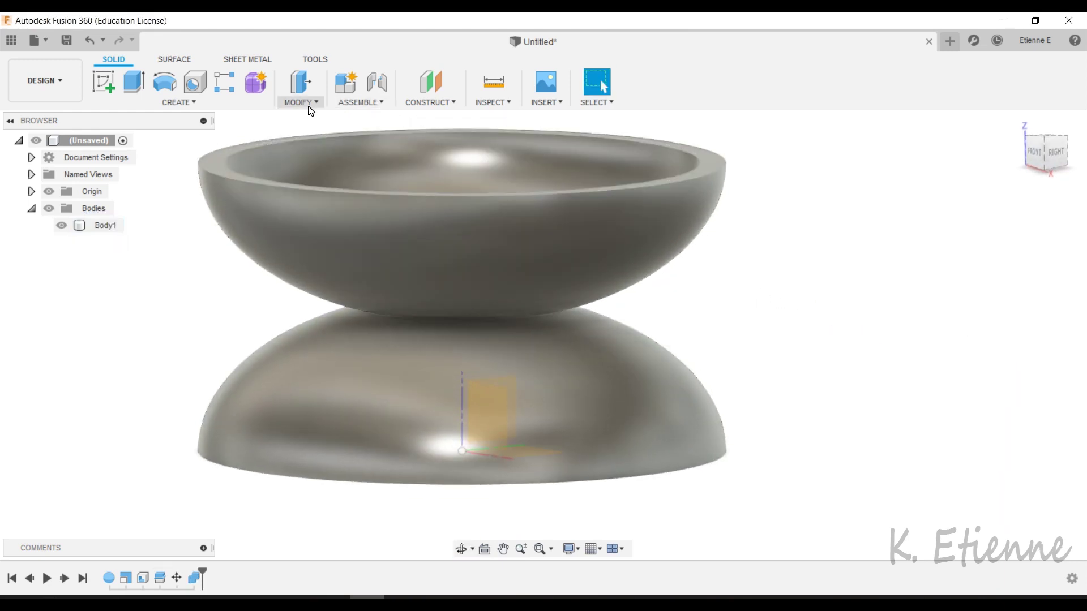
# Fillet the narrow waist edge where the halves meet with a 44 mm radius
pyautogui.click(309, 107)
pyautogui.click(302, 147)
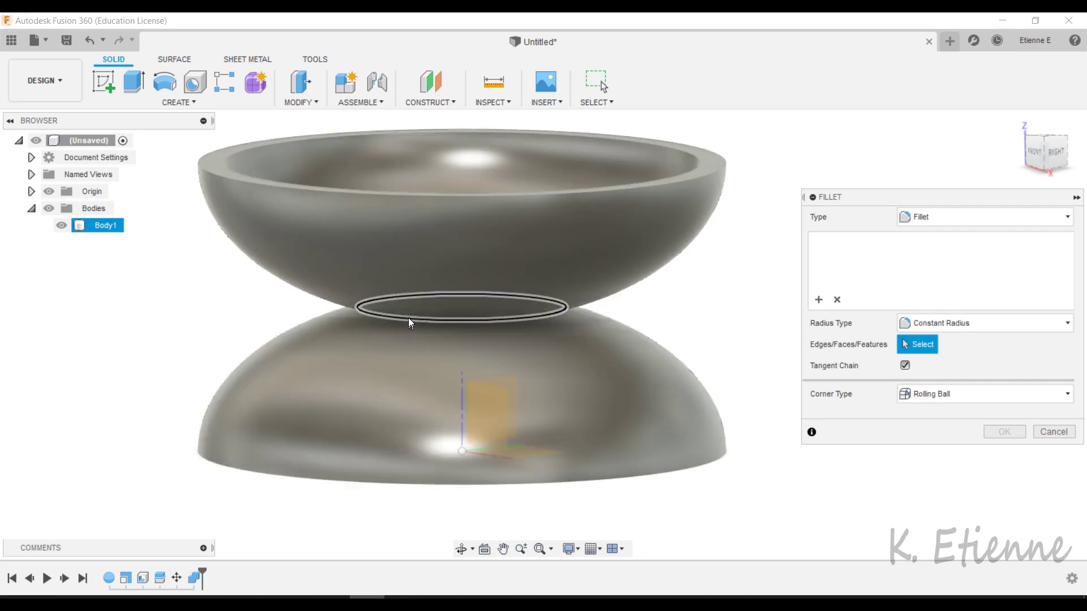
pyautogui.click(409, 316)
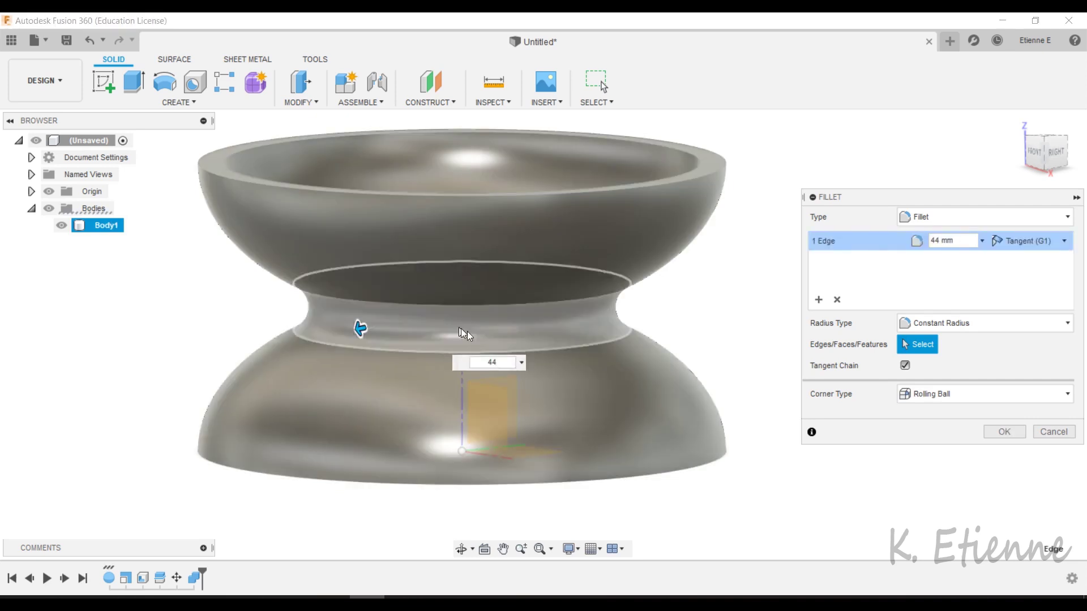
pyautogui.click(1003, 431)
pyautogui.moveTo(600, 364)
pyautogui.keyDown('shift'); pyautogui.mouseDown(button='middle')
pyautogui.moveTo(732, 355)
pyautogui.moveTo(749, 335)
pyautogui.moveTo(708, 287)
pyautogui.moveTo(663, 317)
pyautogui.moveTo(497, 212)
pyautogui.mouseUp(button='middle'); pyautogui.keyUp('shift')
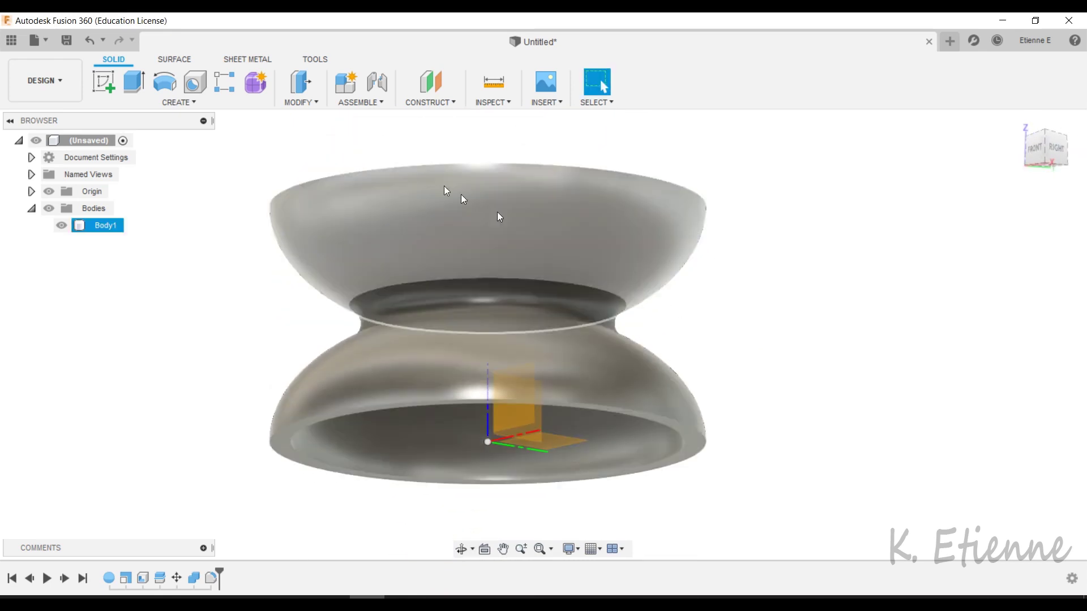
pyautogui.click(102, 79)
# Sketch a 44 mm-wide, about 1495 mm-long centre rectangle at the origin on the bottom plane
pyautogui.click(547, 439)
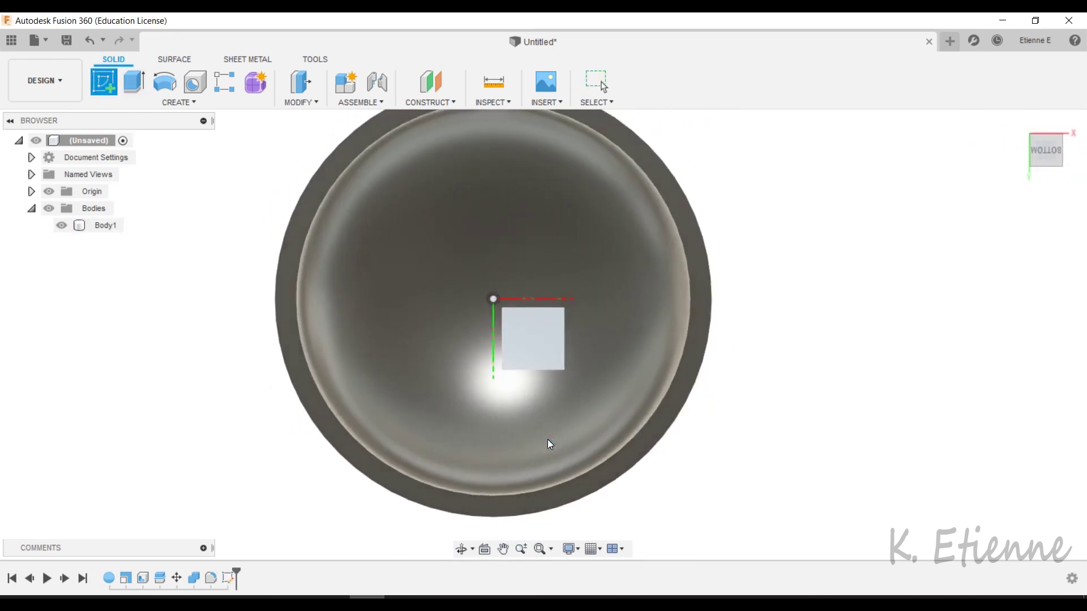
pyautogui.click(134, 82)
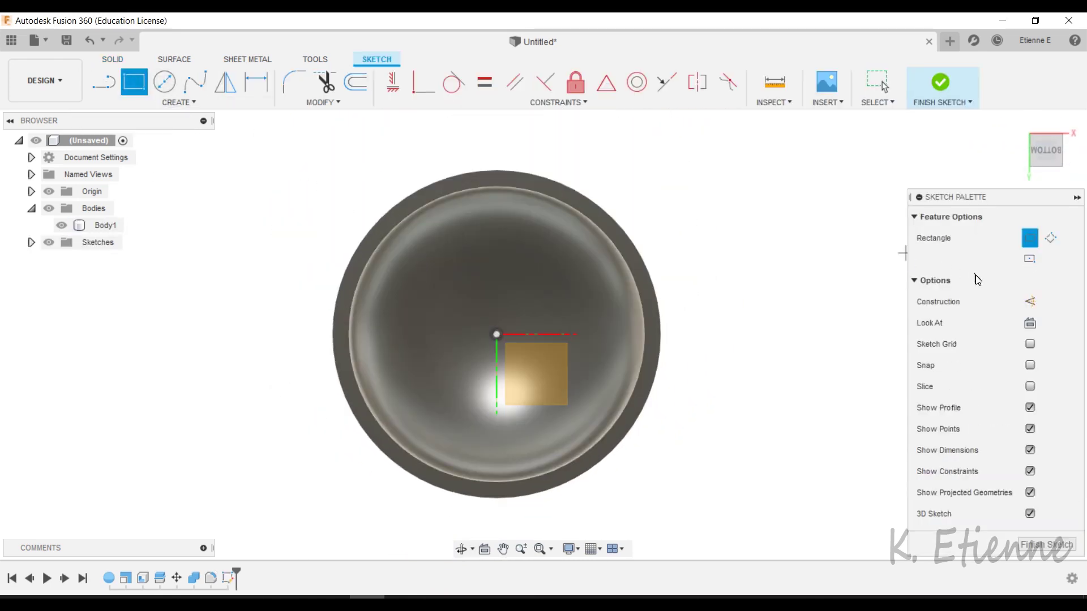
pyautogui.click(1029, 259)
pyautogui.click(496, 334)
pyautogui.write('44')
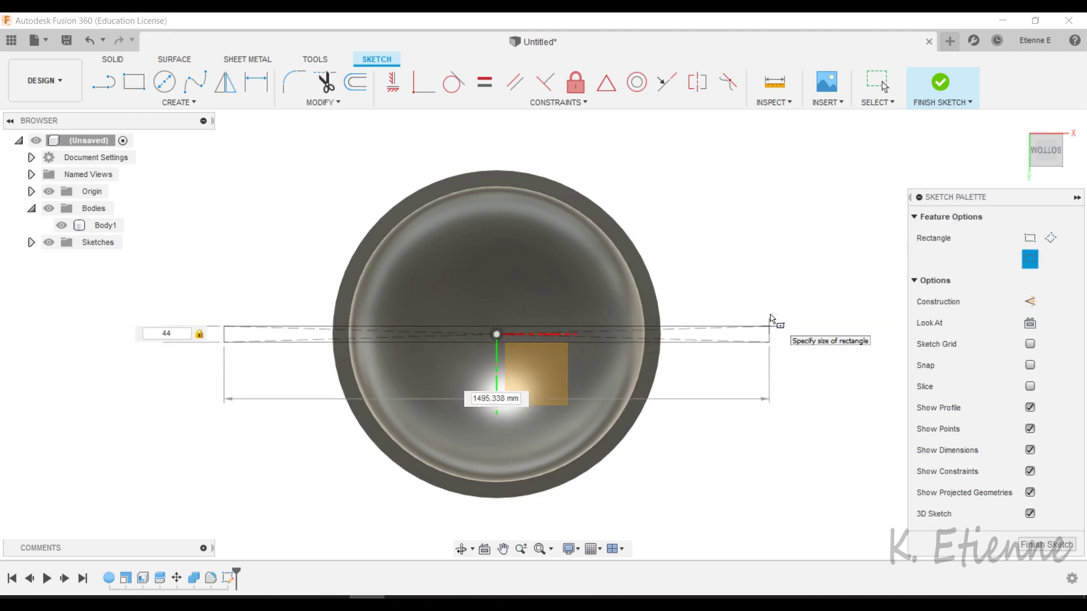
pyautogui.press('Return')
pyautogui.click(1041, 489)
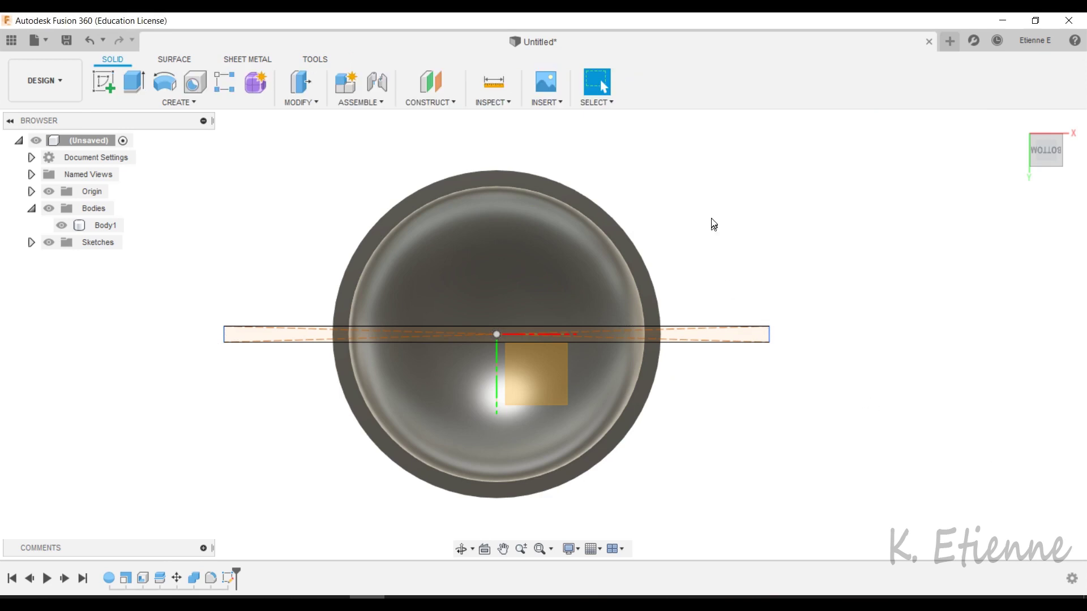
pyautogui.moveTo(711, 223)
pyautogui.keyDown('shift'); pyautogui.mouseDown(button='middle')
pyautogui.moveTo(697, 381)
pyautogui.moveTo(672, 381)
pyautogui.mouseUp(button='middle'); pyautogui.keyUp('shift')
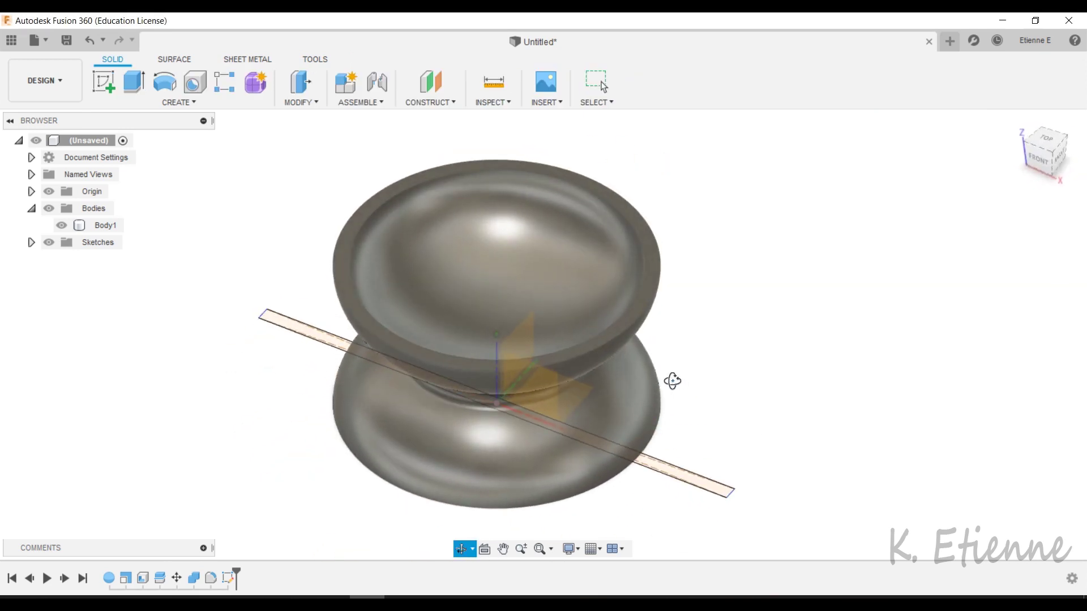
# Split the joined body using the sketched rectangle as the splitting tool
pyautogui.click(291, 108)
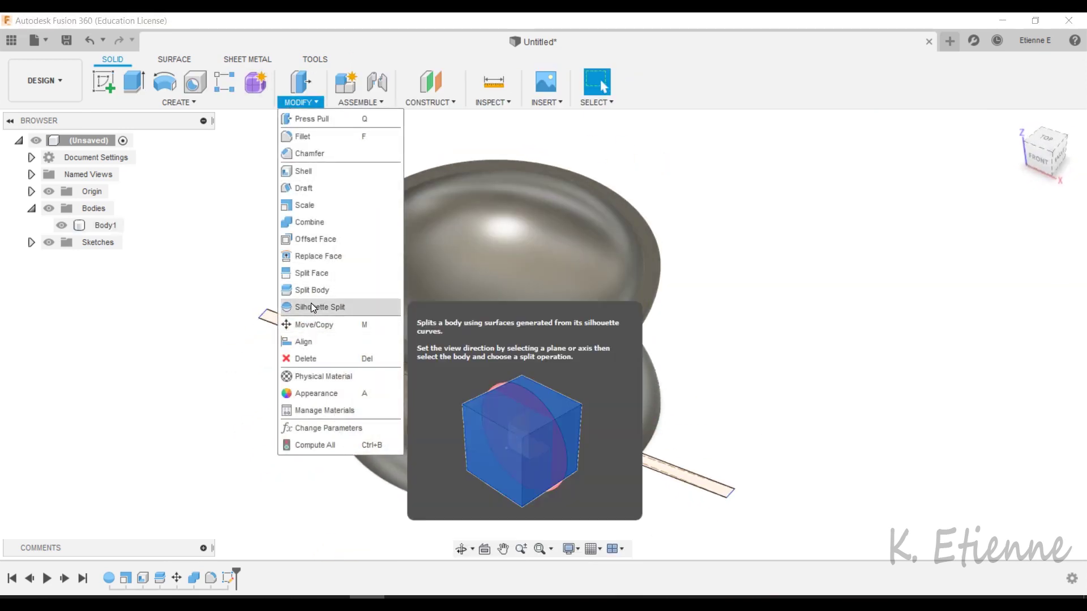
pyautogui.click(311, 288)
pyautogui.click(586, 314)
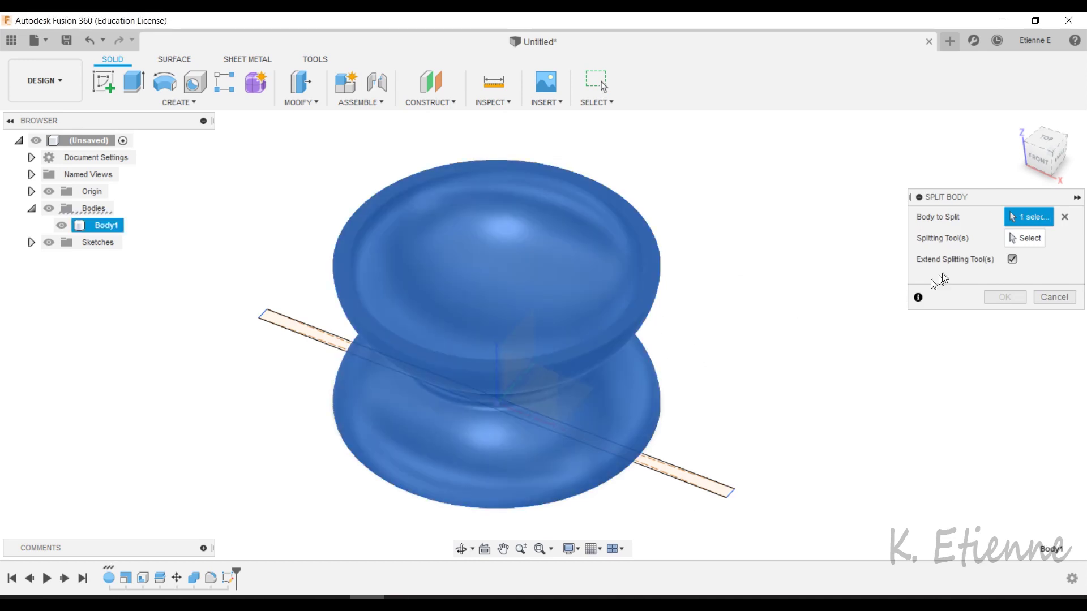
pyautogui.click(1007, 241)
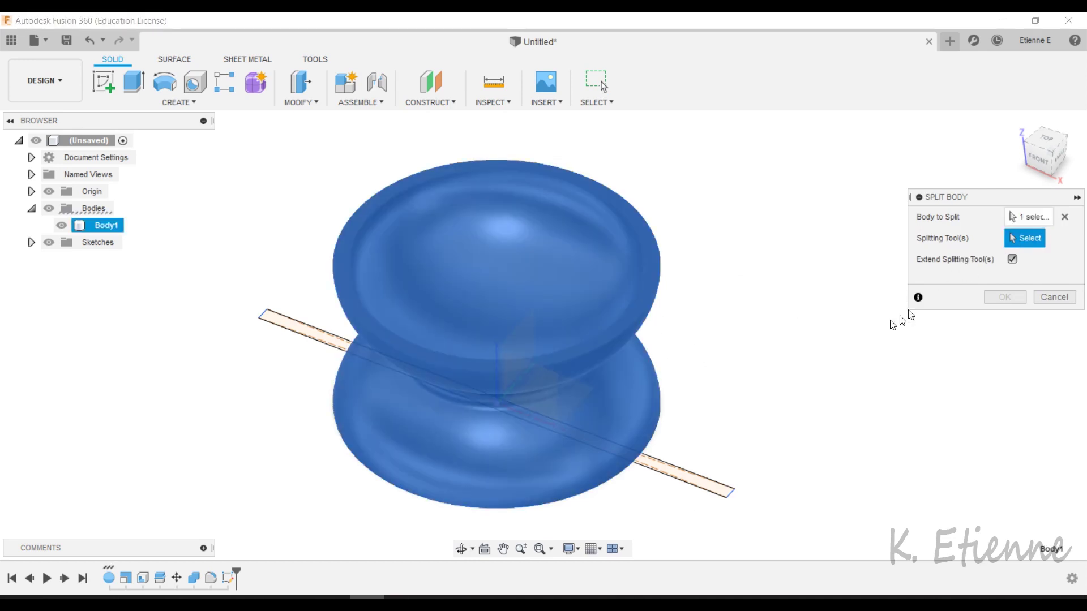
pyautogui.click(694, 471)
pyautogui.click(1004, 297)
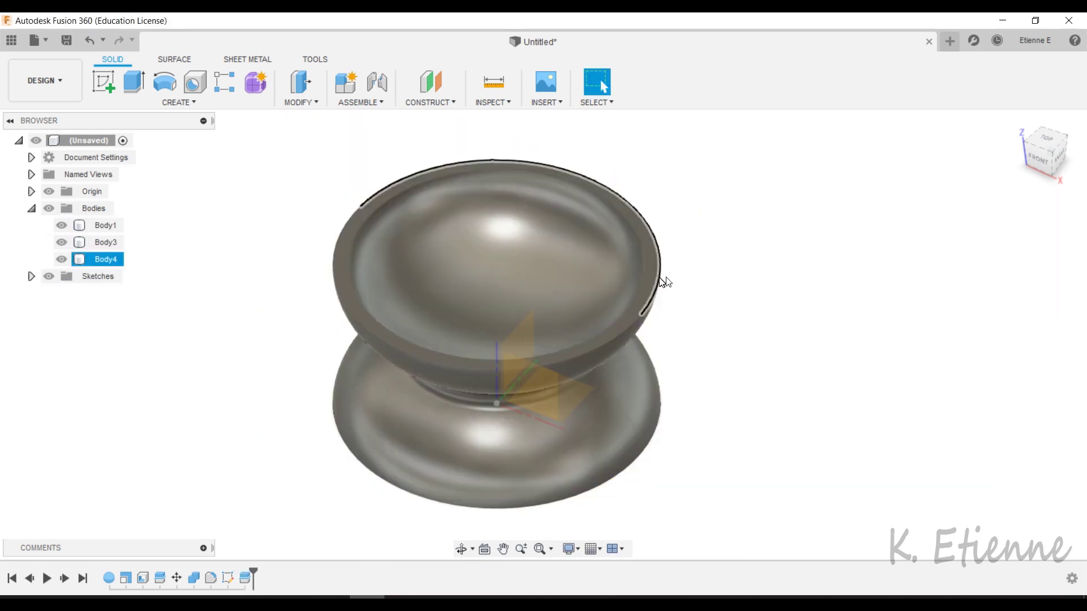
# Remove the outer pieces Body3 and Body4, leaving the 44 mm arched slice
pyautogui.press('Escape')
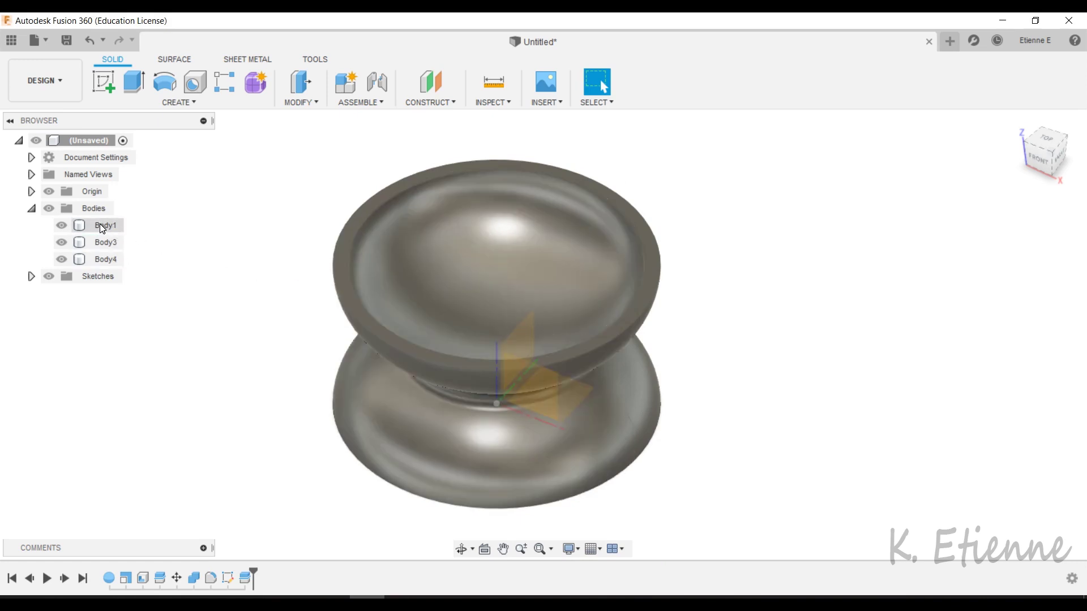
pyautogui.click(99, 243)
pyautogui.rightClick(103, 258)
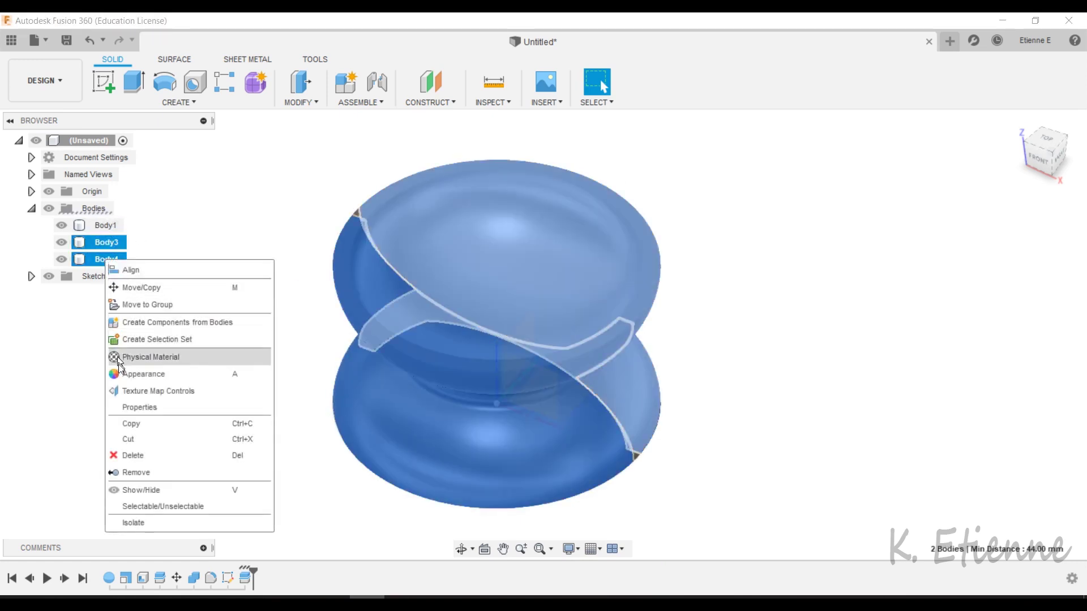
pyautogui.click(146, 471)
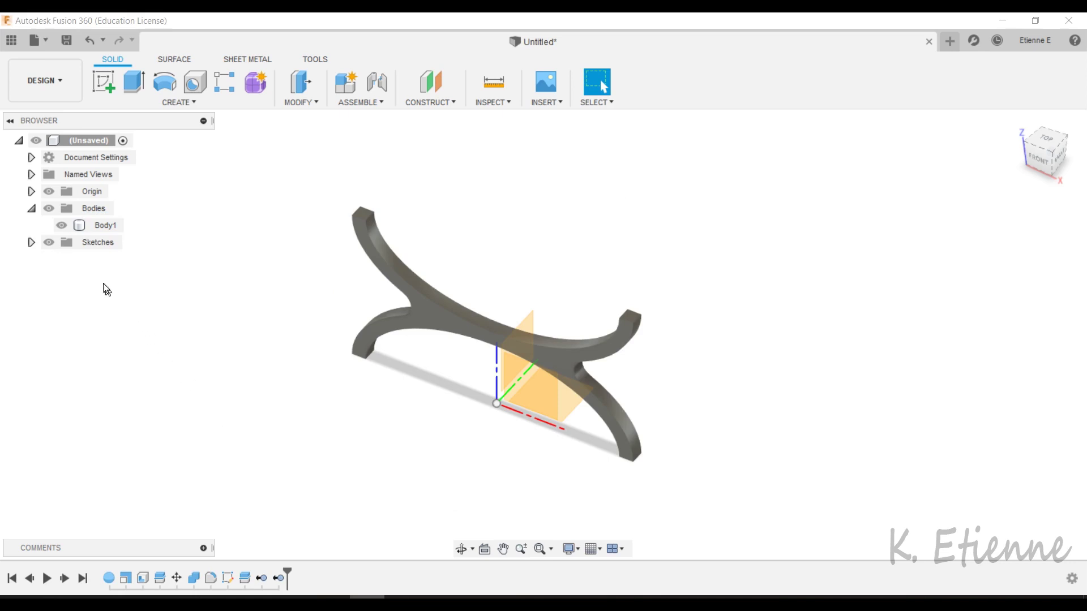
# Copy the leg slice rotated -90° about Z around an origin pivot
pyautogui.click(110, 228)
pyautogui.click(304, 102)
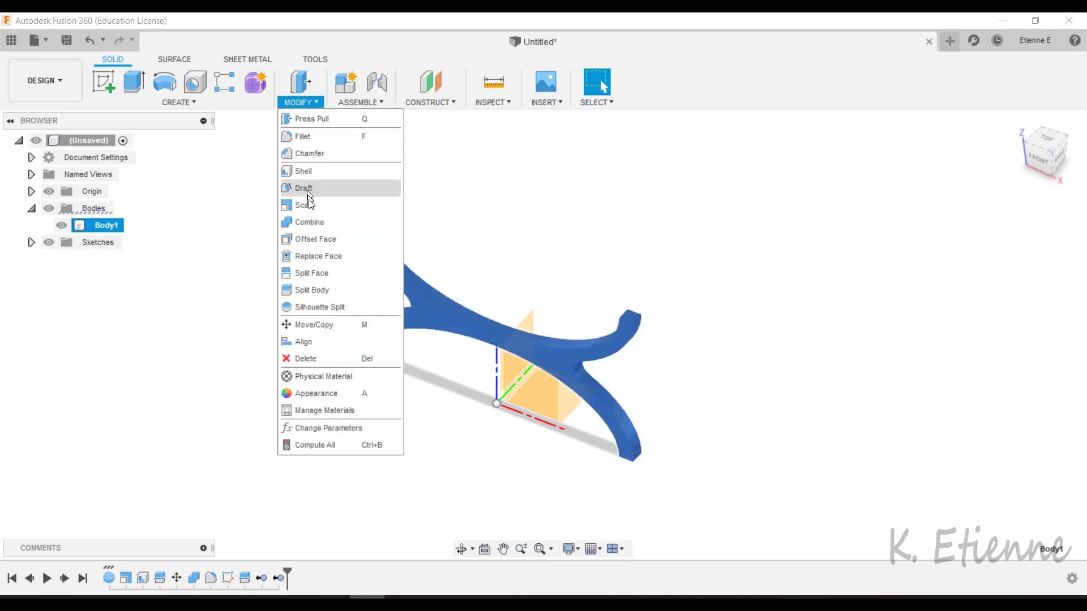
pyautogui.click(317, 326)
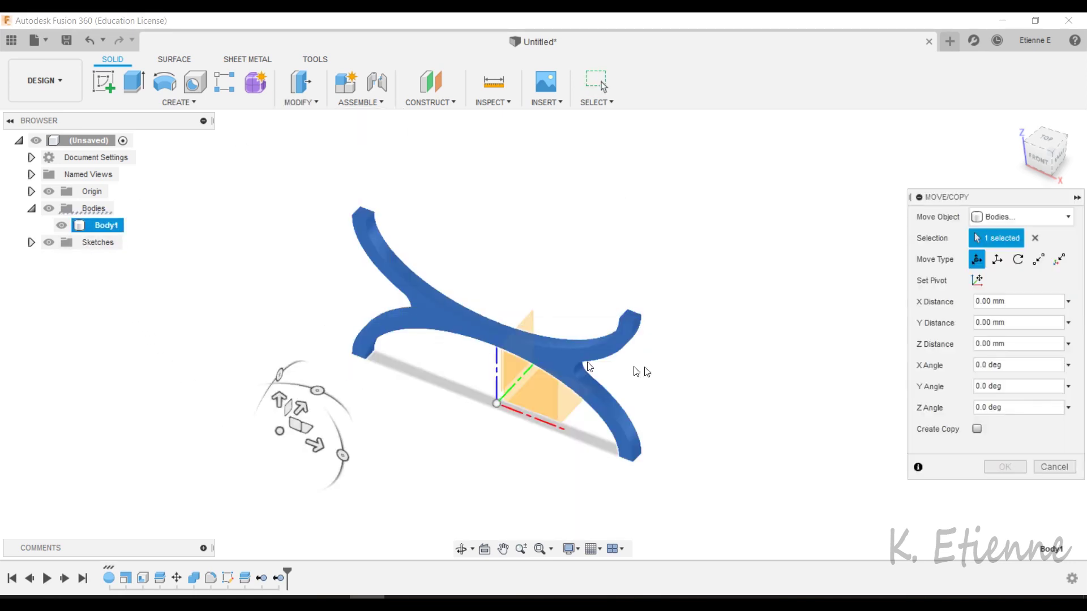
pyautogui.click(977, 280)
pyautogui.click(496, 404)
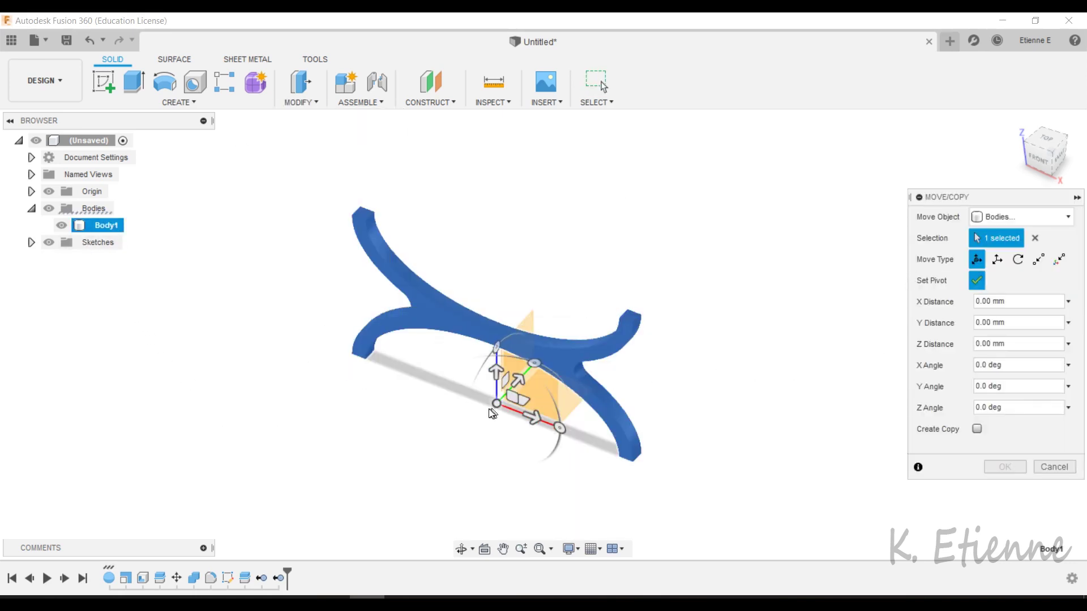
pyautogui.click(974, 284)
pyautogui.click(977, 429)
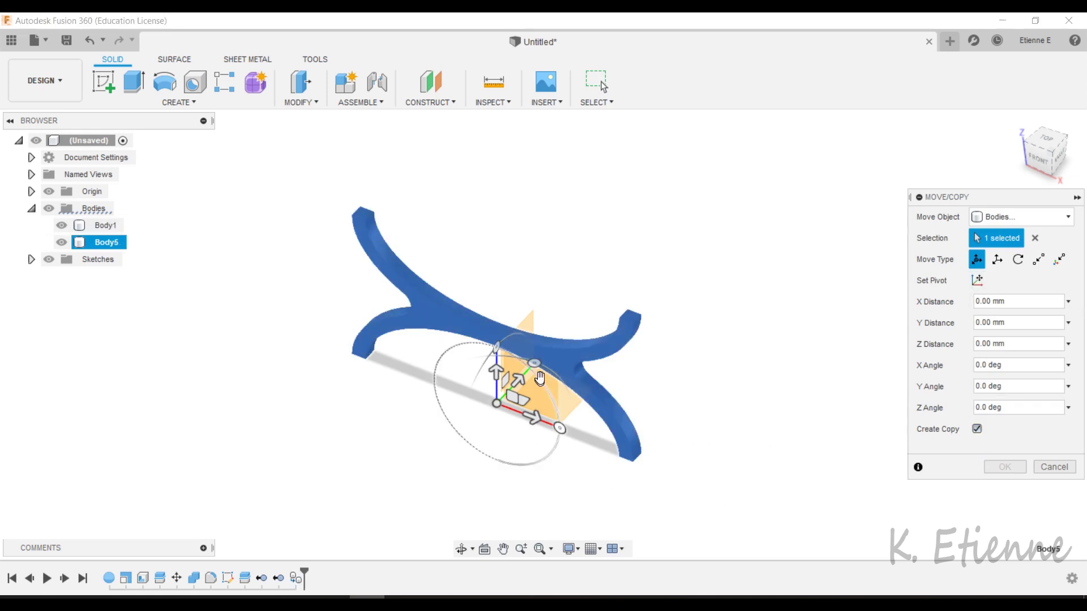
pyautogui.moveTo(559, 428)
pyautogui.mouseDown()
pyautogui.moveTo(553, 406)
pyautogui.moveTo(557, 428)
pyautogui.mouseUp()
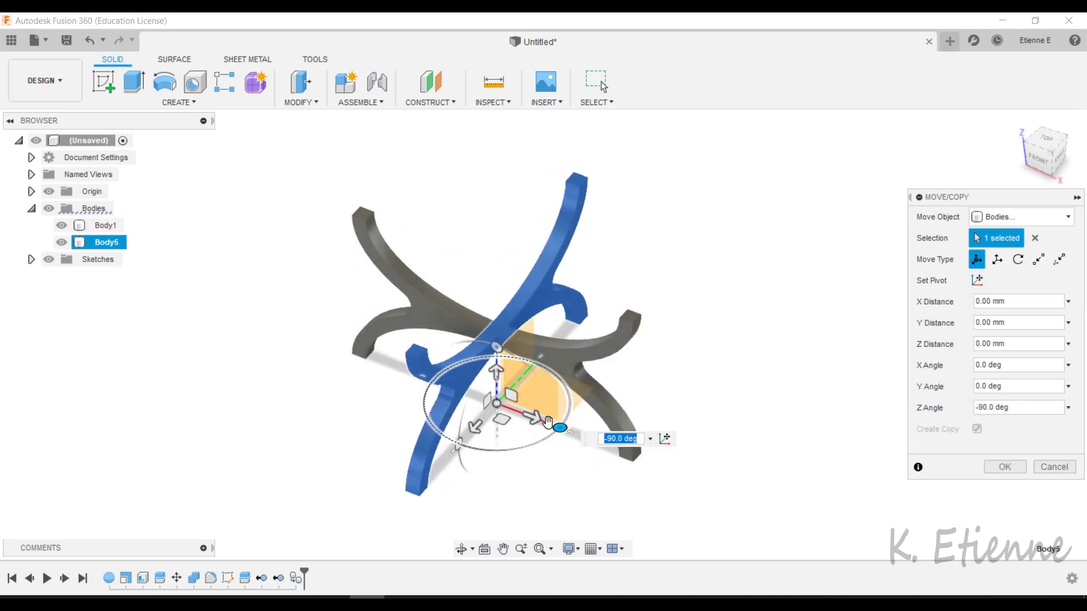
pyautogui.click(1002, 467)
# Combine the two crossed leg bodies with a Join into one Body1
pyautogui.click(106, 225)
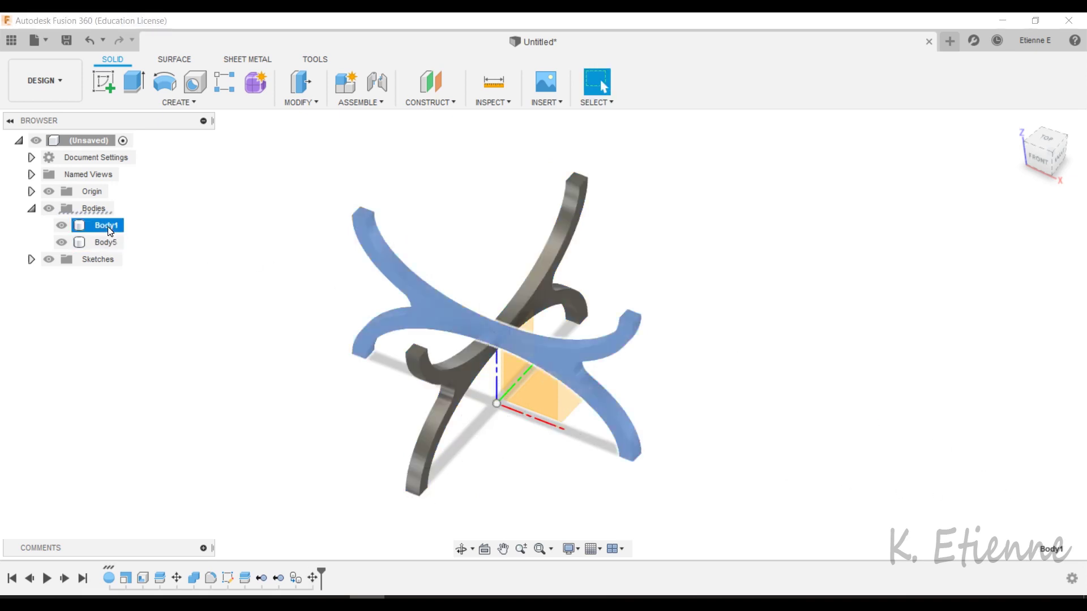
pyautogui.click(309, 105)
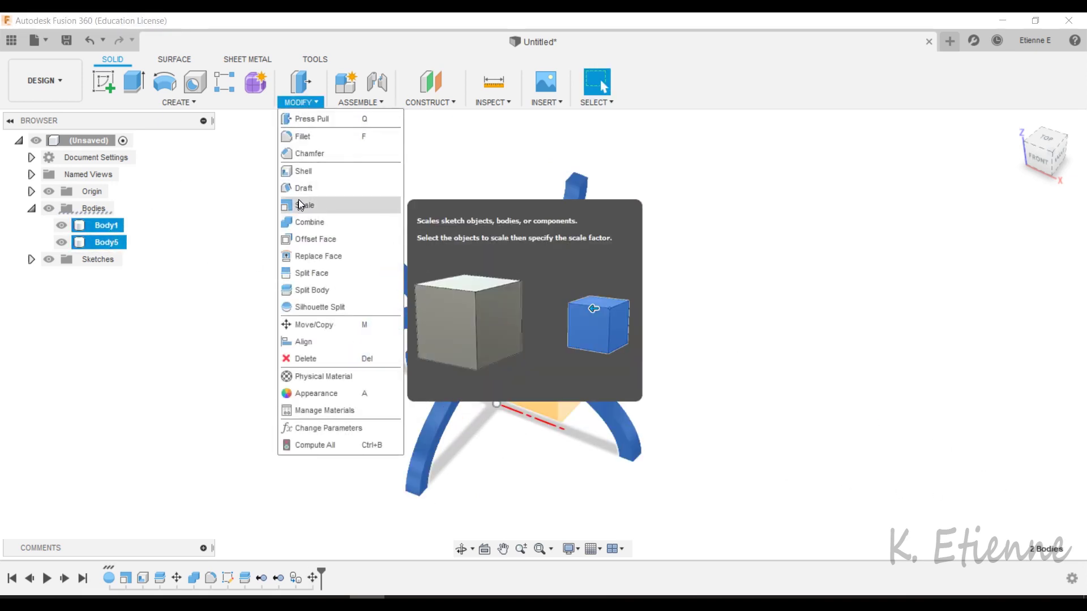
pyautogui.click(302, 221)
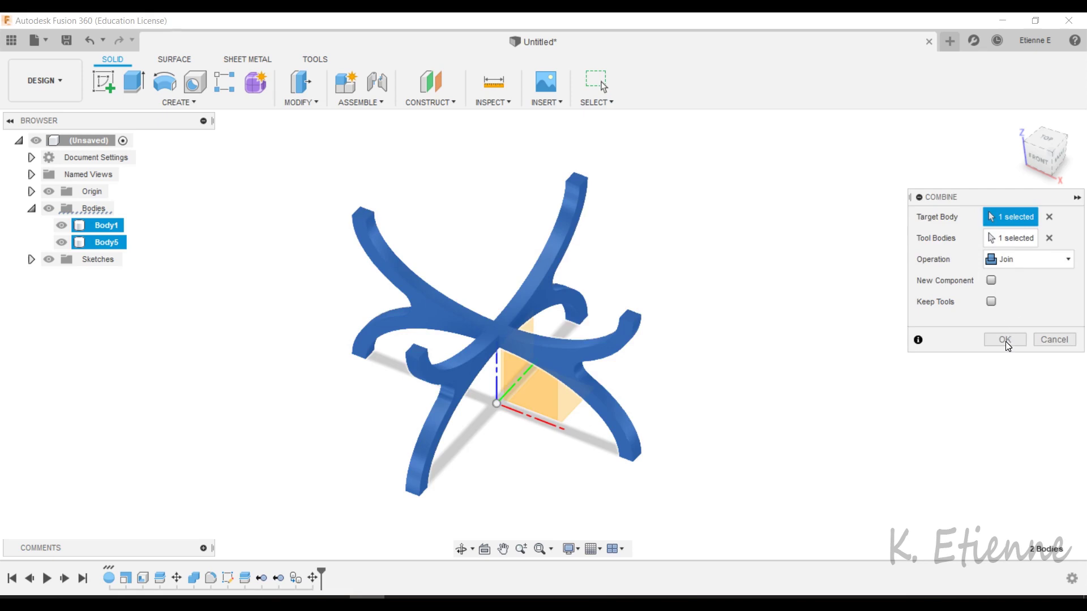
pyautogui.click(1005, 341)
pyautogui.scroll(5, 504, 338)
pyautogui.scroll(5, 507, 301)
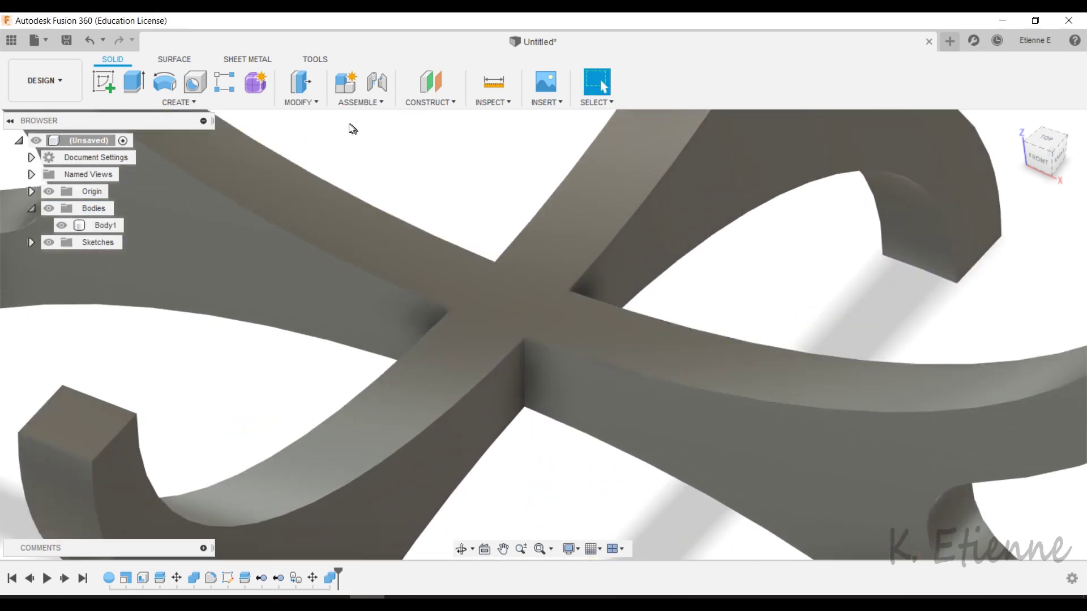
# Fillet the four inner vertical edges at the leg crossing with a 44 mm radius
pyautogui.click(299, 99)
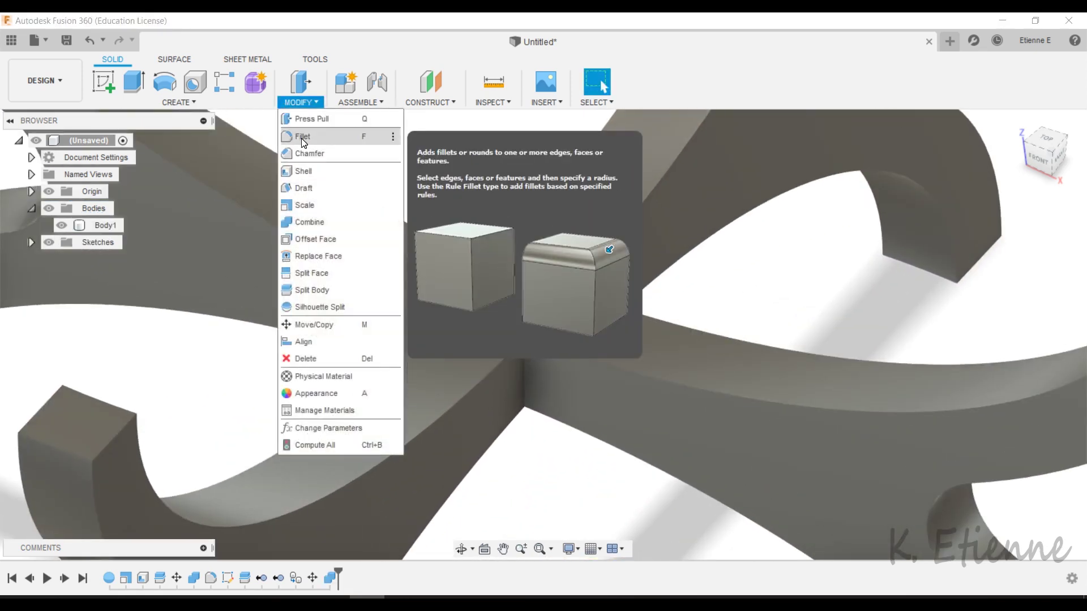
pyautogui.click(304, 141)
pyautogui.click(513, 362)
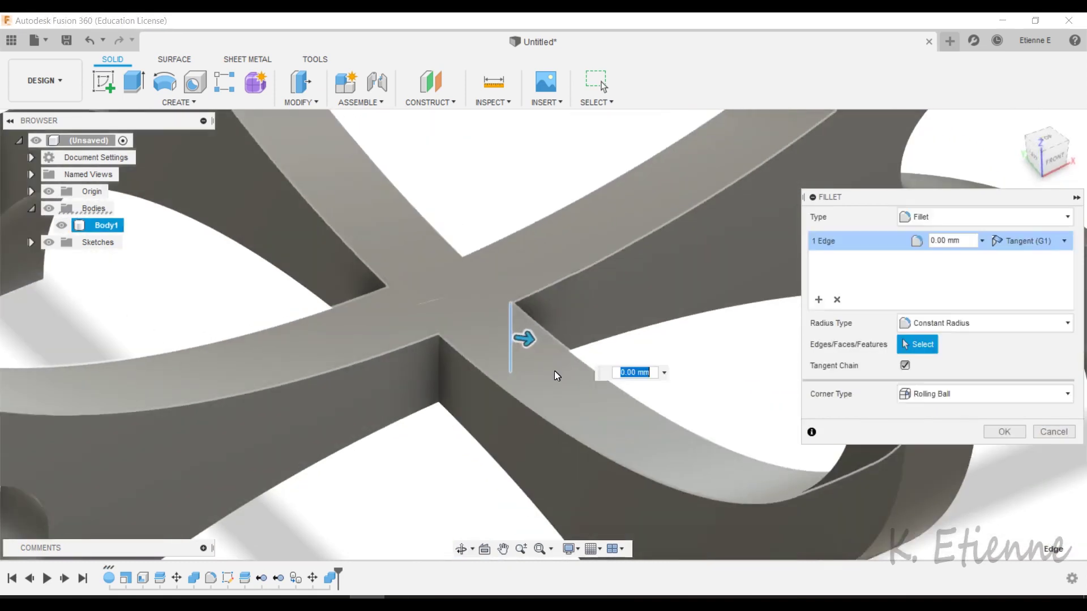
pyautogui.click(440, 366)
pyautogui.moveTo(440, 366)
pyautogui.keyDown('shift'); pyautogui.mouseDown(button='middle')
pyautogui.moveTo(384, 412)
pyautogui.moveTo(369, 371)
pyautogui.moveTo(287, 410)
pyautogui.mouseUp(button='middle'); pyautogui.keyUp('shift')
pyautogui.click(358, 407)
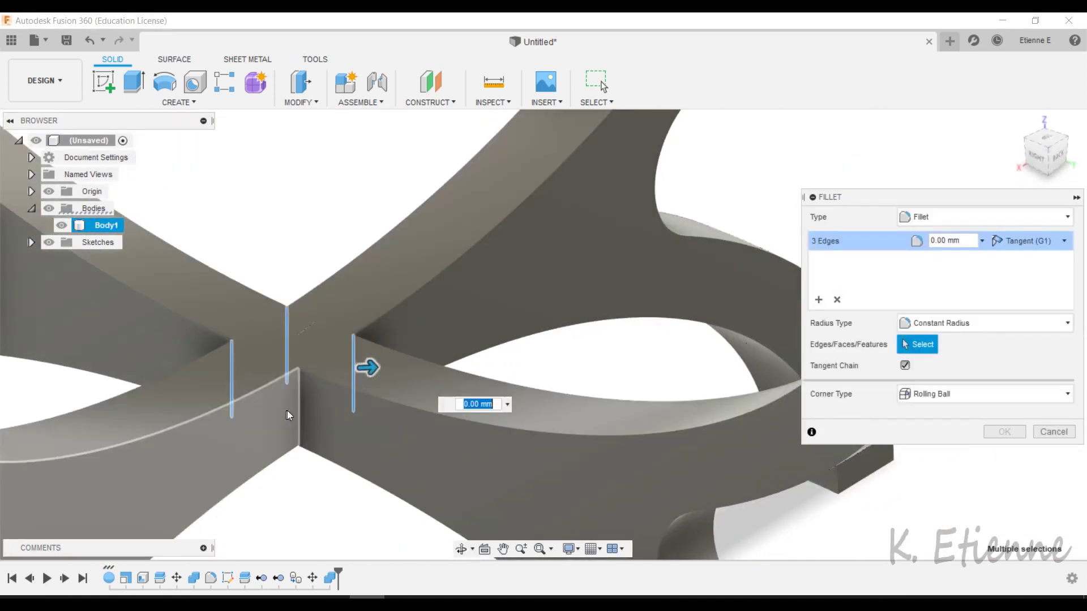
pyautogui.click(298, 418)
pyautogui.write('44')
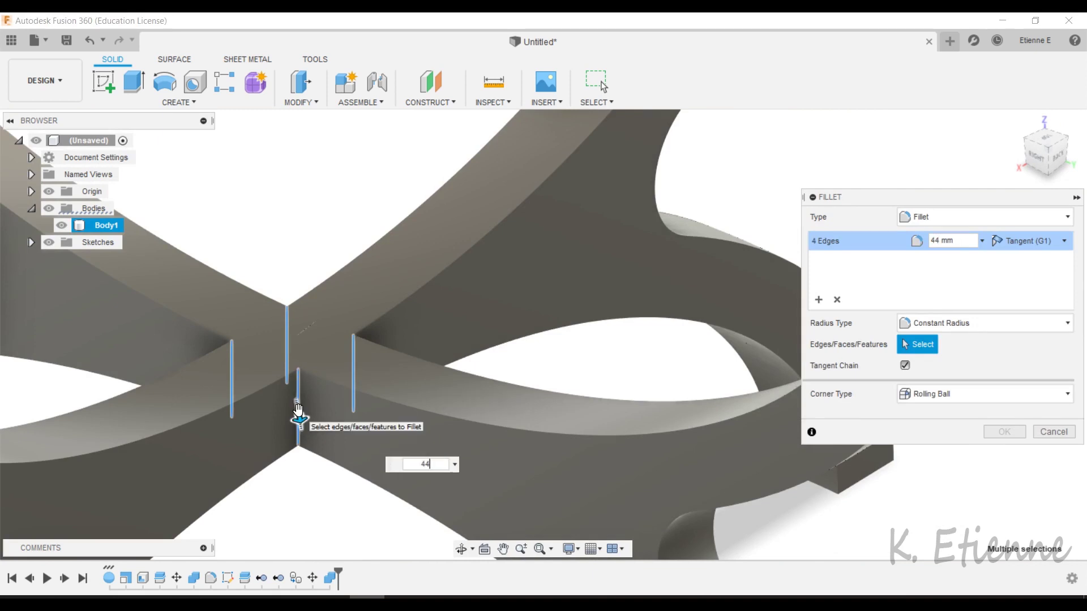
pyautogui.press('Return')
pyautogui.scroll(-5, 467, 268)
pyautogui.moveTo(467, 270)
pyautogui.keyDown('shift'); pyautogui.mouseDown(button='middle')
pyautogui.moveTo(281, 333)
pyautogui.moveTo(398, 318)
pyautogui.moveTo(571, 336)
pyautogui.moveTo(636, 290)
pyautogui.mouseUp(button='middle'); pyautogui.keyUp('shift')
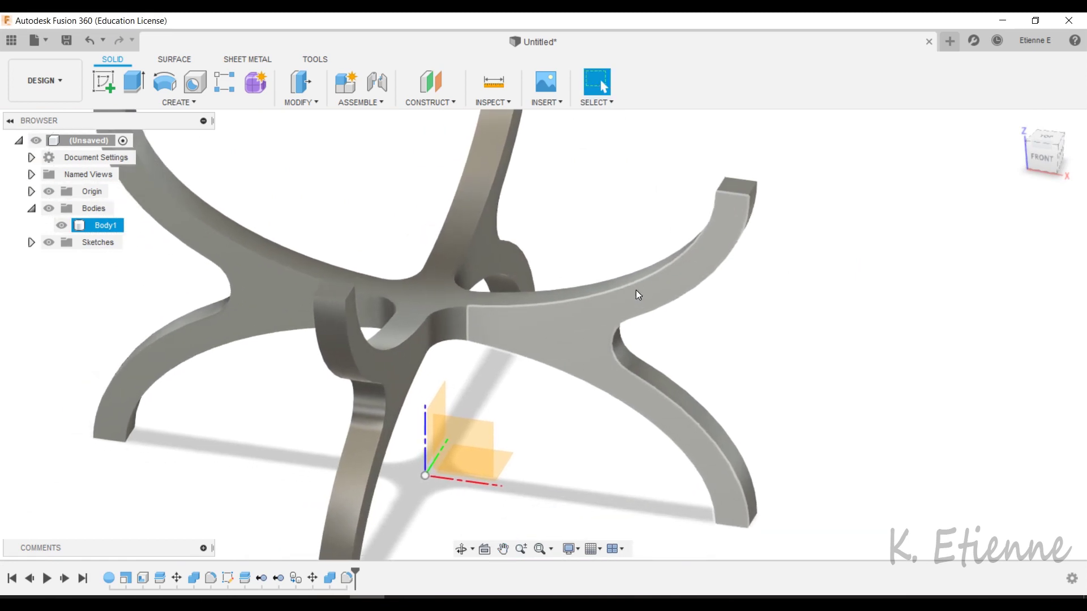
# Create a new-body cylinder at the origin, 1000 mm diameter and 44 mm tall
pyautogui.click(195, 103)
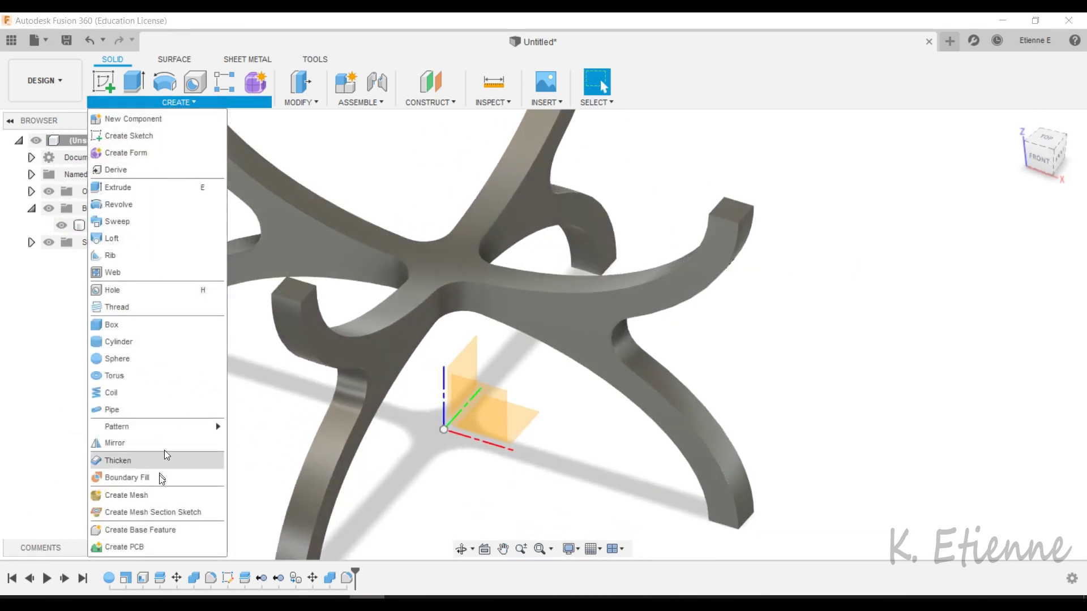
pyautogui.click(145, 341)
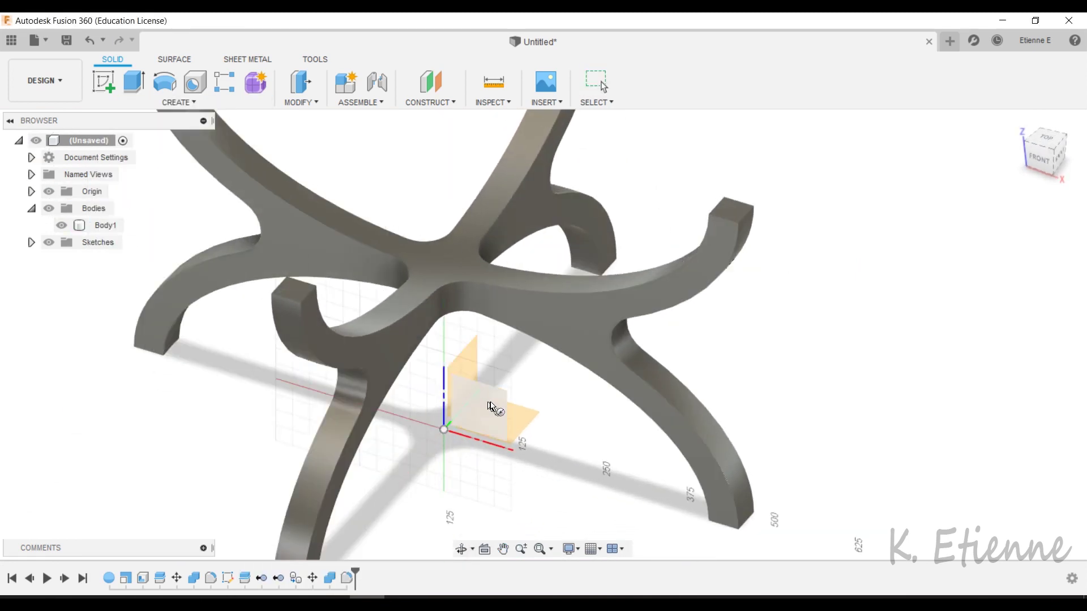
pyautogui.click(523, 419)
pyautogui.click(445, 430)
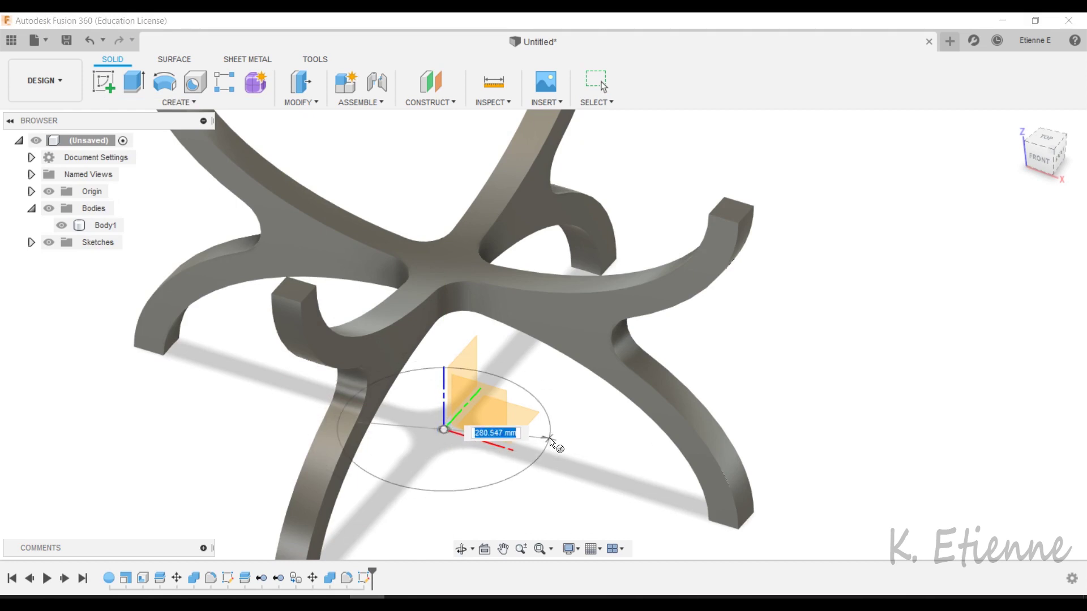
pyautogui.write('000')
pyautogui.press('Return')
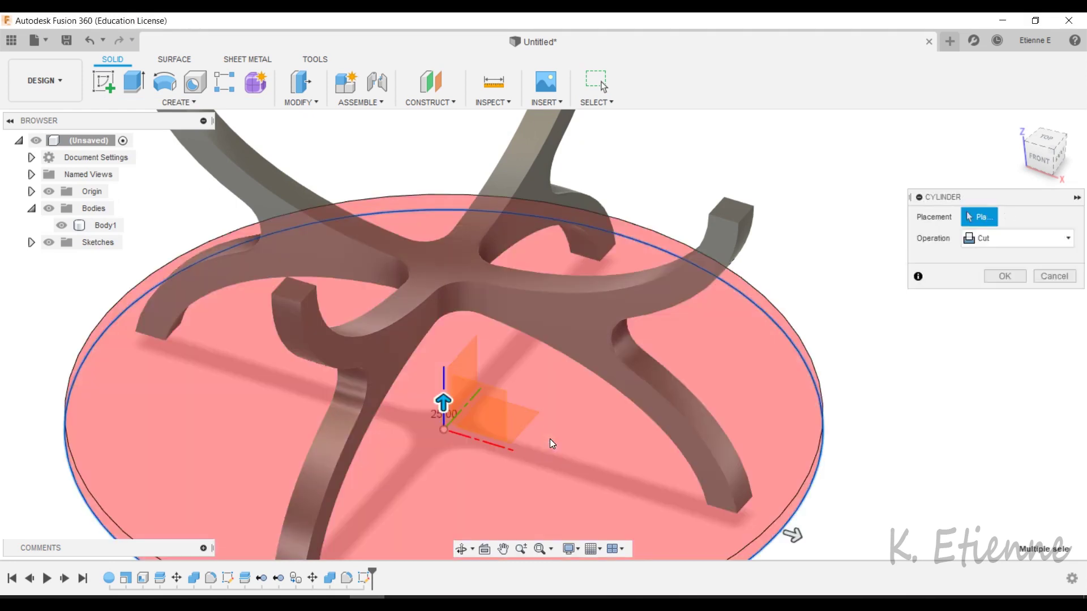
pyautogui.write('44')
pyautogui.press('Return')
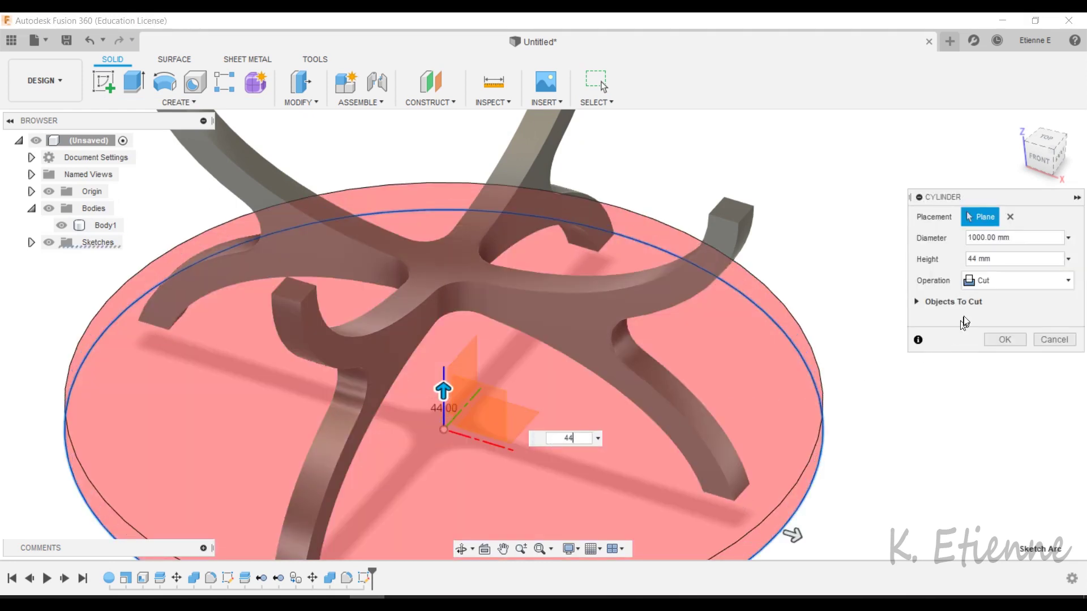
pyautogui.click(997, 291)
pyautogui.click(996, 349)
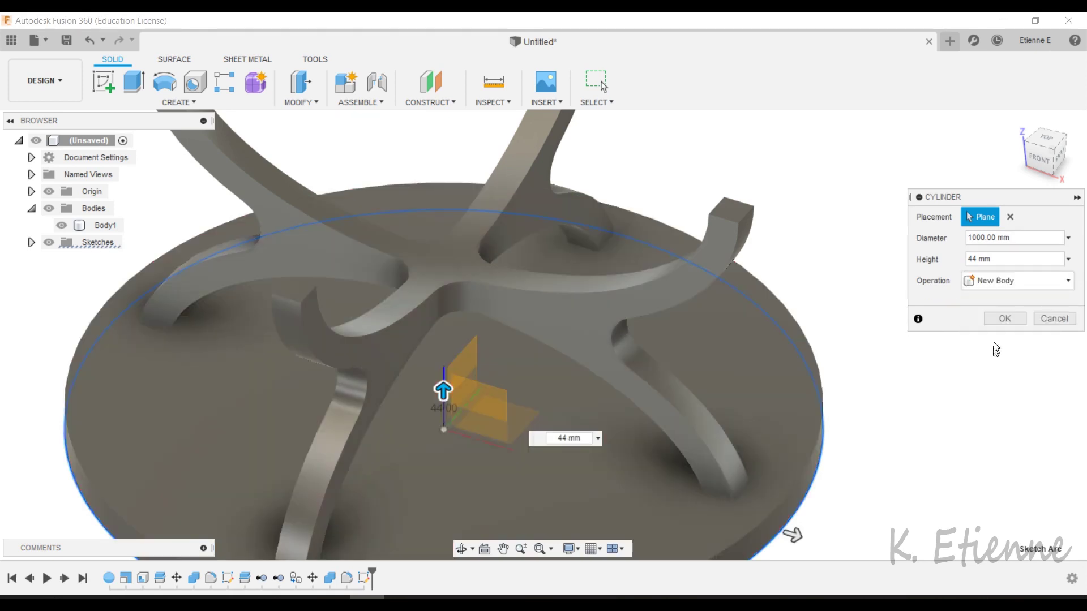
pyautogui.click(999, 320)
pyautogui.scroll(-5, 498, 347)
# Fillet the disc's top and bottom circular rim edges with a 10 mm radius
pyautogui.keyDown('shift'); pyautogui.moveTo(498, 347); pyautogui.dragTo(498, 338, button='middle'); pyautogui.keyUp('shift')
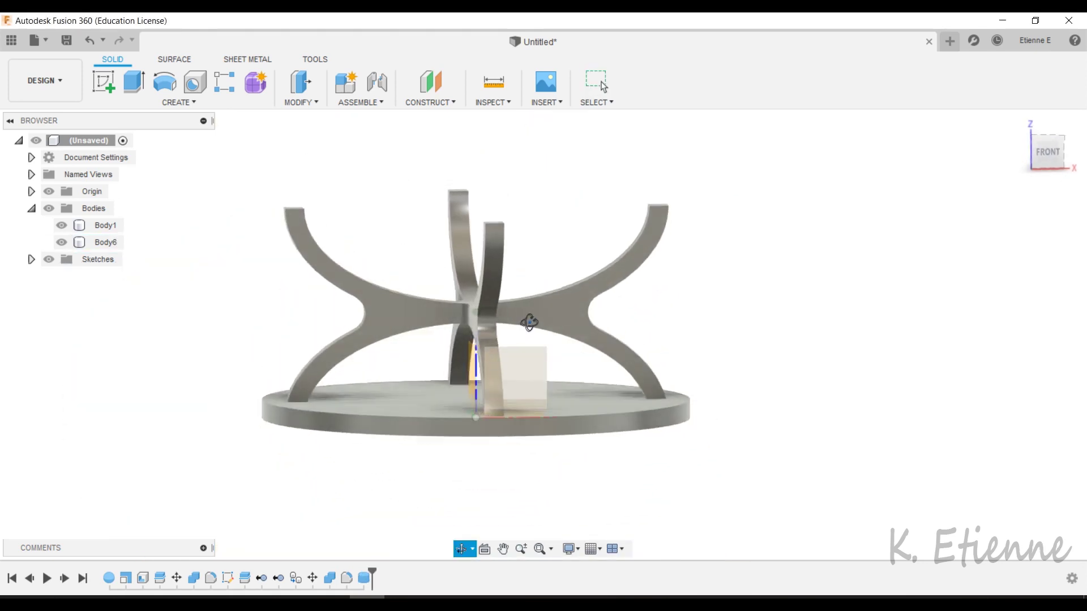
pyautogui.click(300, 101)
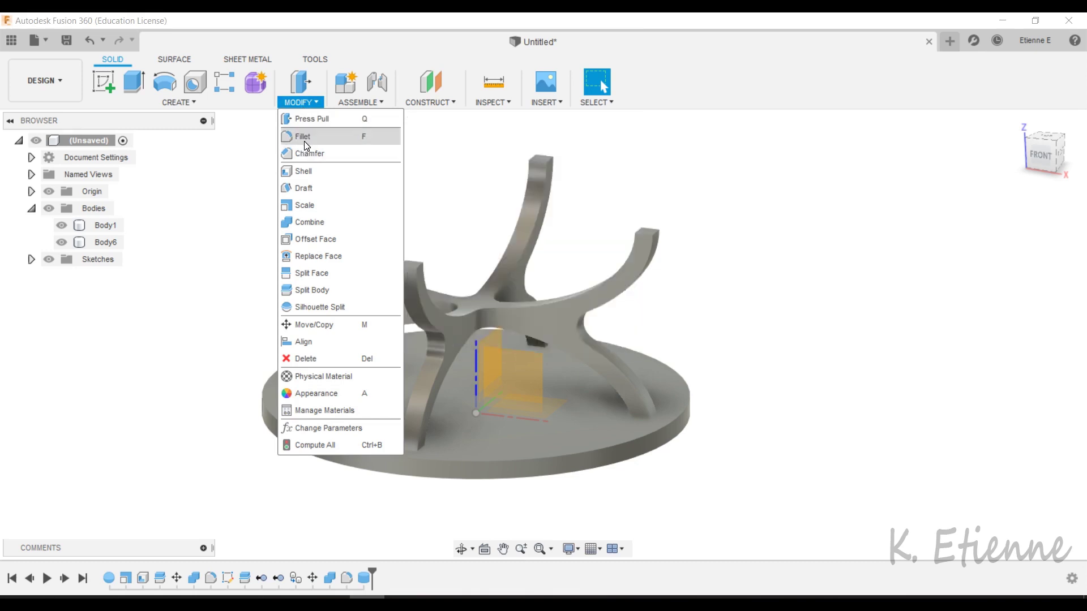
pyautogui.click(308, 134)
pyautogui.click(565, 462)
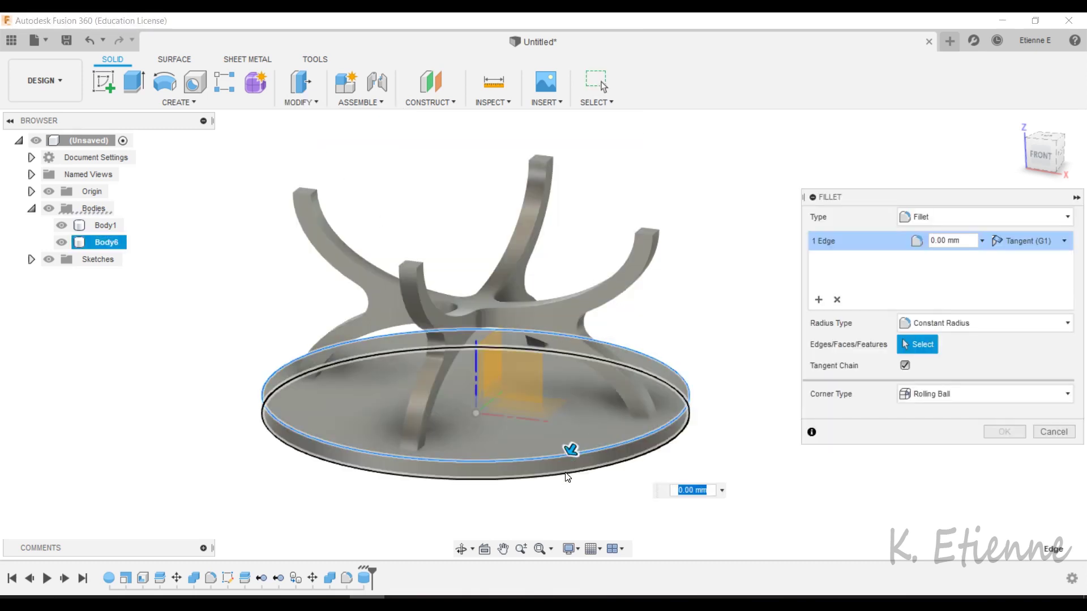
pyautogui.write('0')
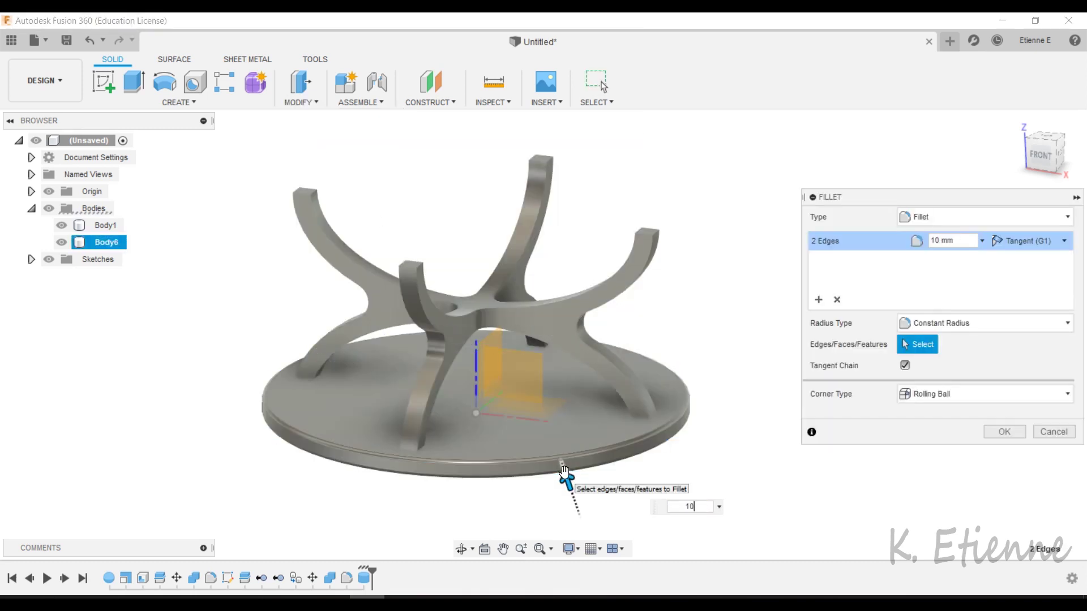
pyautogui.click(988, 433)
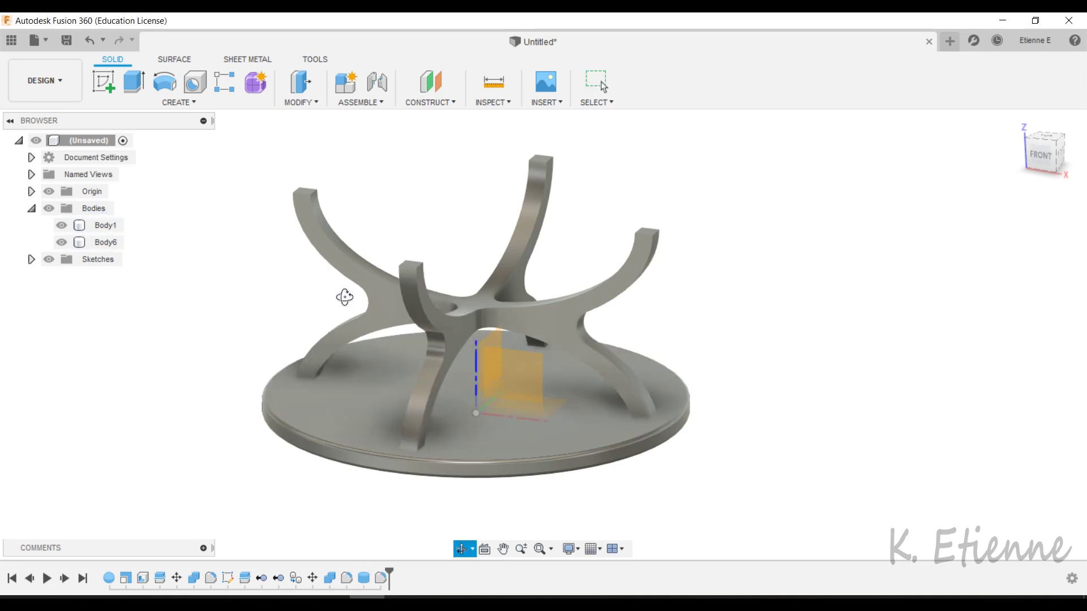
# Hide the origin and align the disc's bottom face onto the leg tops
pyautogui.keyDown('shift'); pyautogui.moveTo(344, 296); pyautogui.dragTo(370, 262, button='middle'); pyautogui.keyUp('shift')
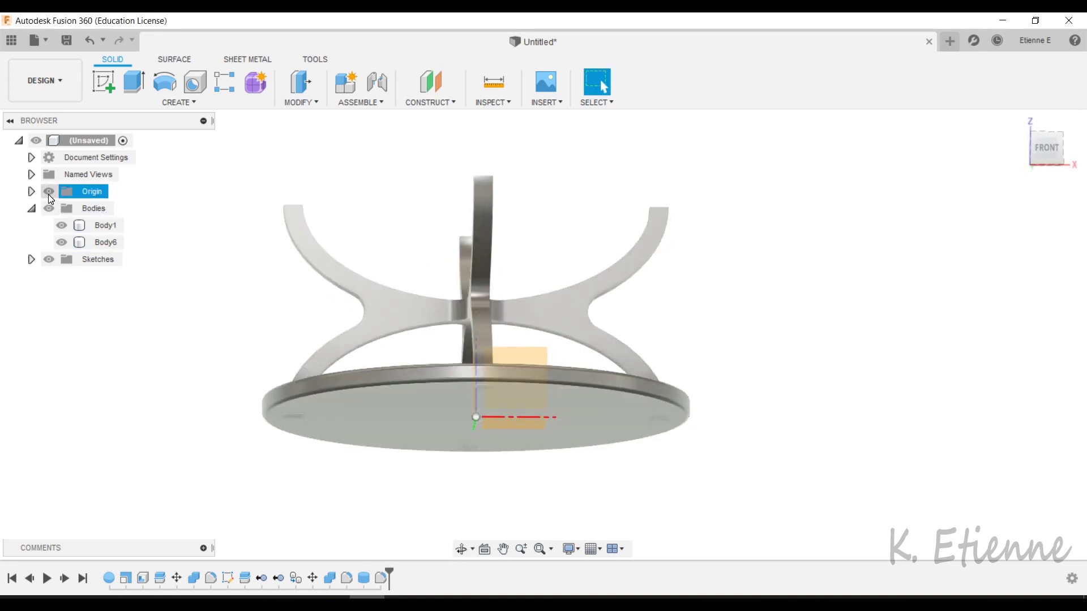
pyautogui.click(49, 192)
pyautogui.click(309, 103)
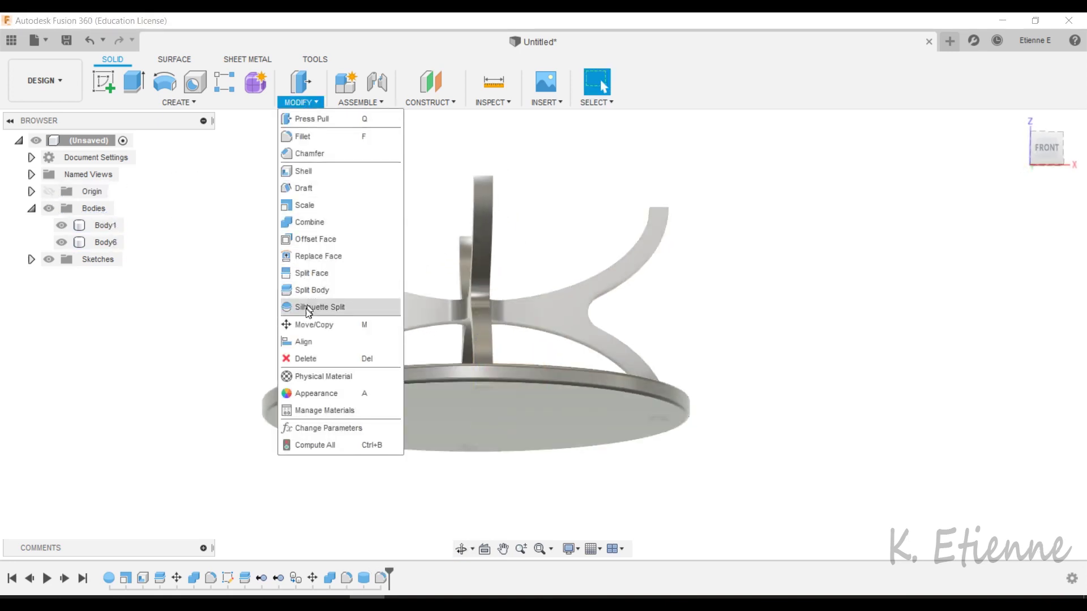
pyautogui.click(302, 341)
pyautogui.click(586, 422)
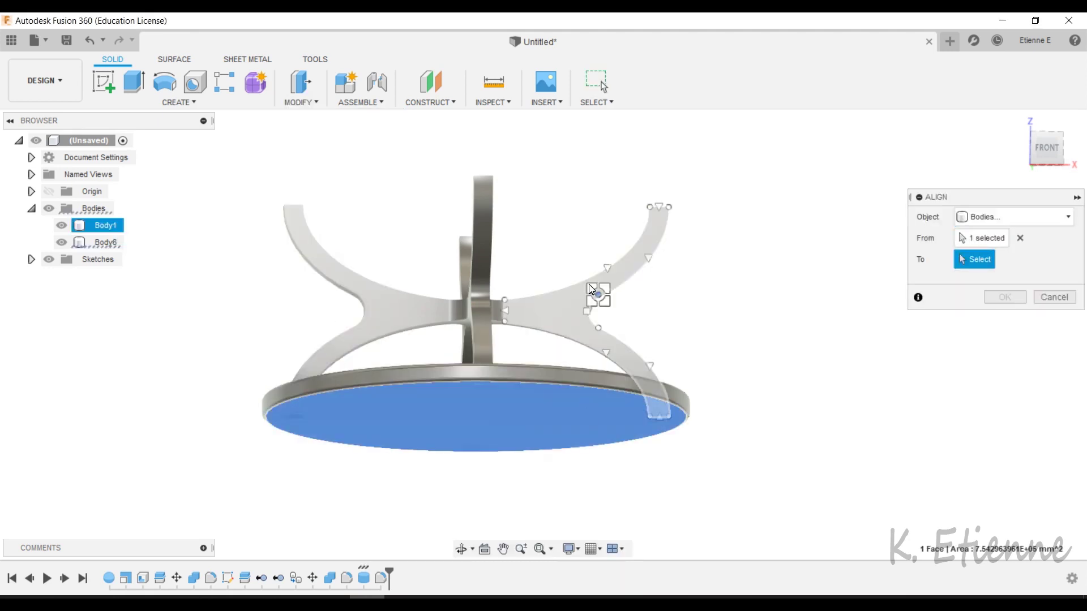
pyautogui.scroll(3, 572, 274)
pyautogui.scroll(3, 553, 265)
pyautogui.keyDown('shift'); pyautogui.moveTo(553, 265); pyautogui.dragTo(539, 303, button='middle'); pyautogui.keyUp('shift')
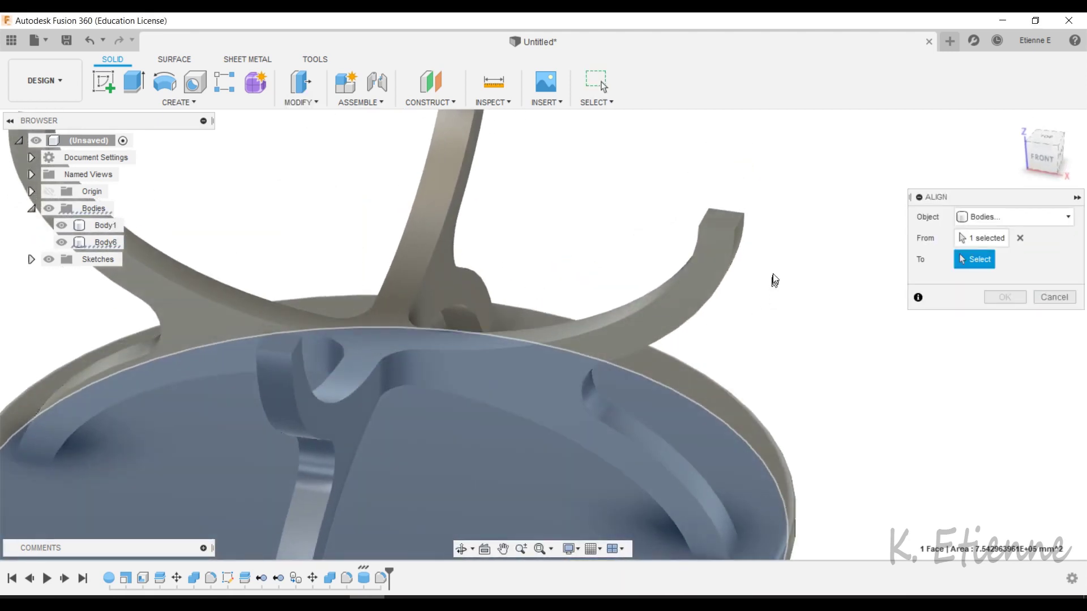
pyautogui.click(730, 222)
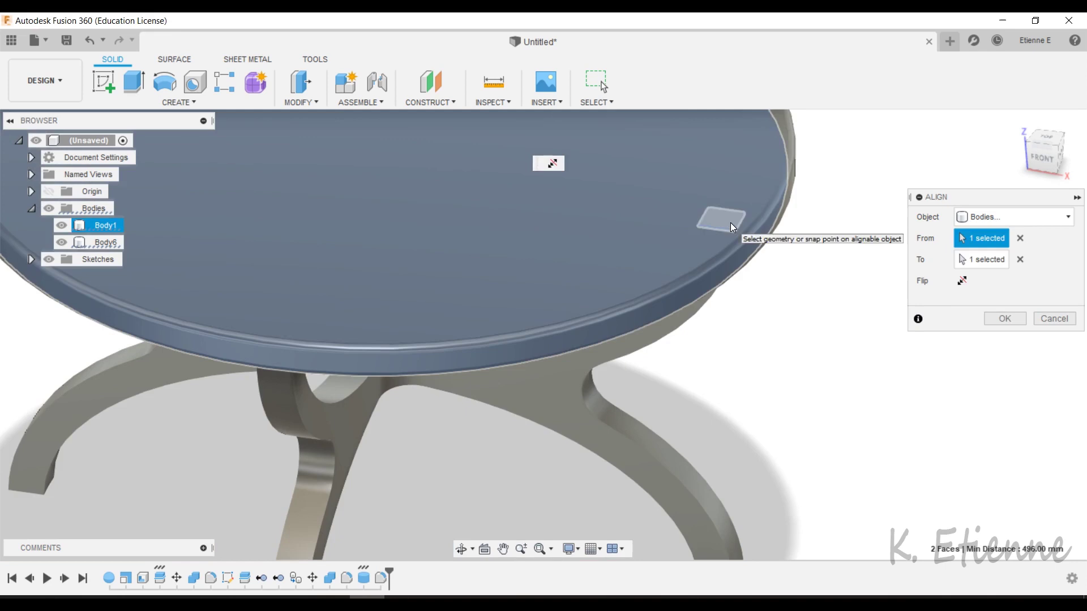
pyautogui.click(1000, 317)
# View the table from a lower side angle and select the legs with the tabletop
pyautogui.scroll(-3, 703, 342)
pyautogui.scroll(-3, 532, 321)
pyautogui.keyDown('shift'); pyautogui.moveTo(642, 347); pyautogui.dragTo(713, 342, button='middle'); pyautogui.keyUp('shift')
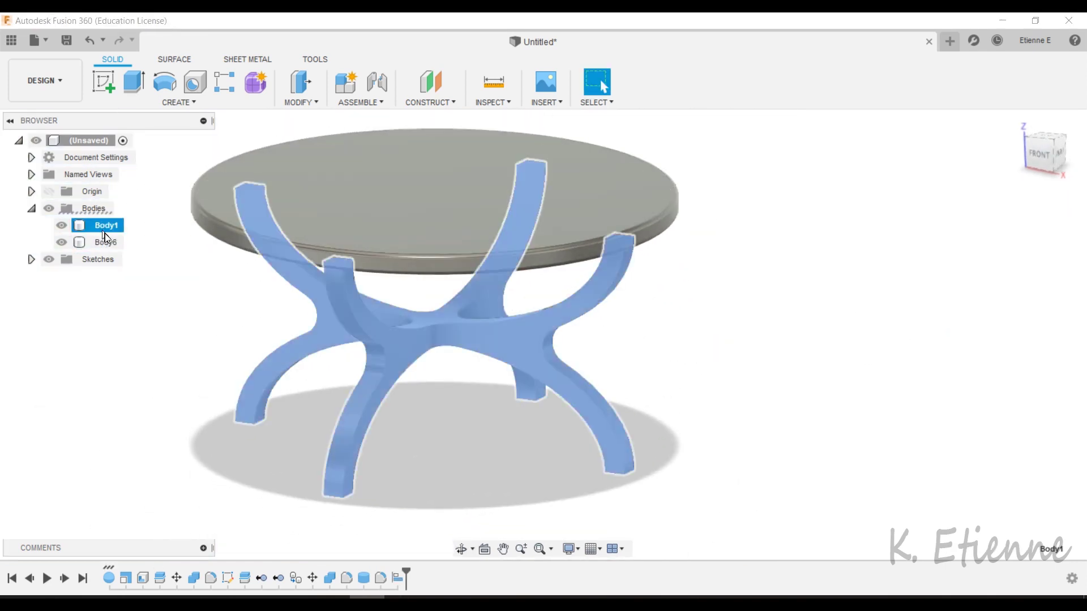
pyautogui.keyDown('ctrl'); pyautogui.click(99, 226); pyautogui.keyUp('ctrl')
# Copy both table bodies along X to the right of the original, then fit both tables in view
pyautogui.click(316, 107)
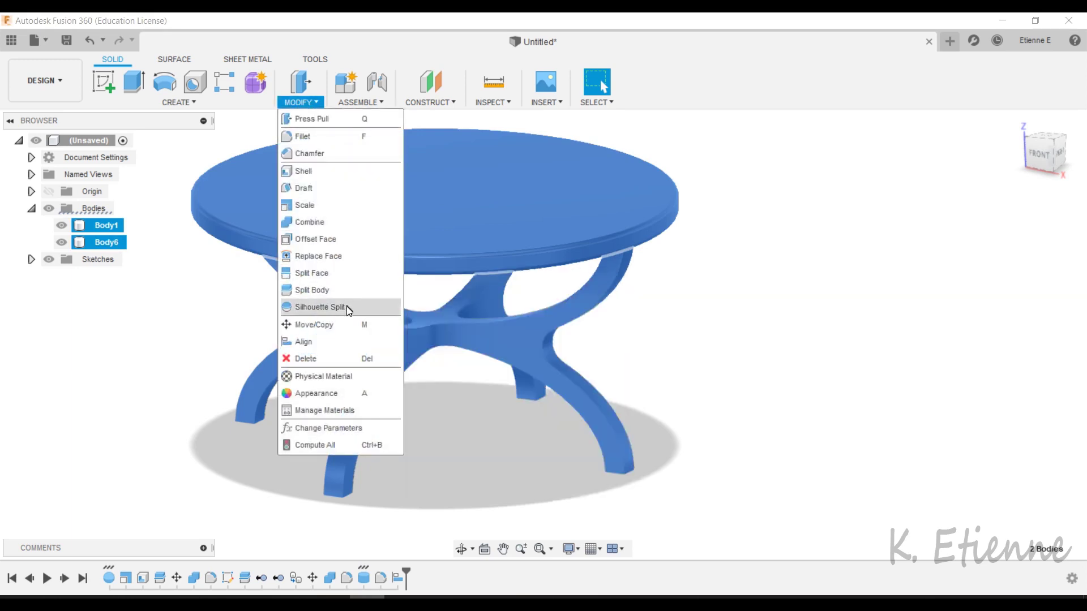
pyautogui.click(335, 323)
pyautogui.click(977, 429)
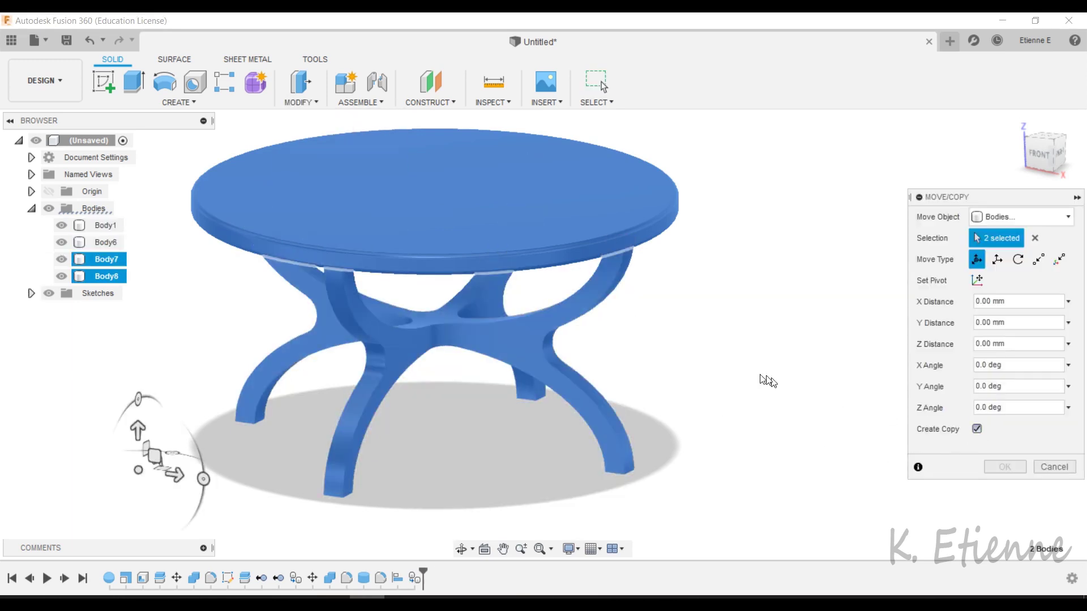
pyautogui.scroll(-3, 412, 297)
pyautogui.moveTo(340, 412); pyautogui.dragTo(671, 450)
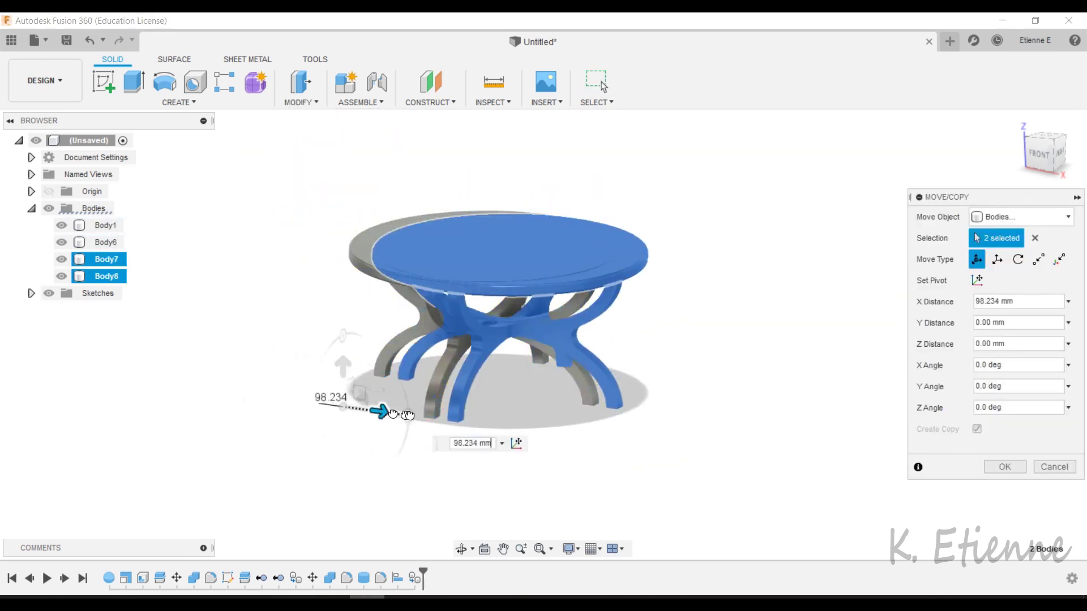
pyautogui.click(1005, 467)
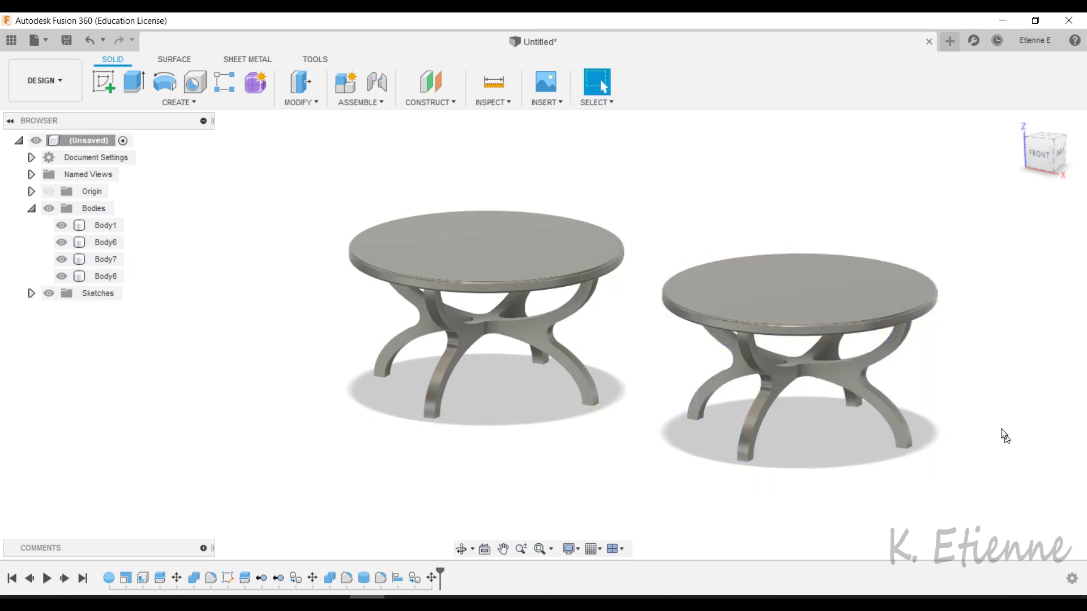
pyautogui.scroll(3, 850, 371)
pyautogui.scroll(1, 550, 326)
pyautogui.press('Escape')
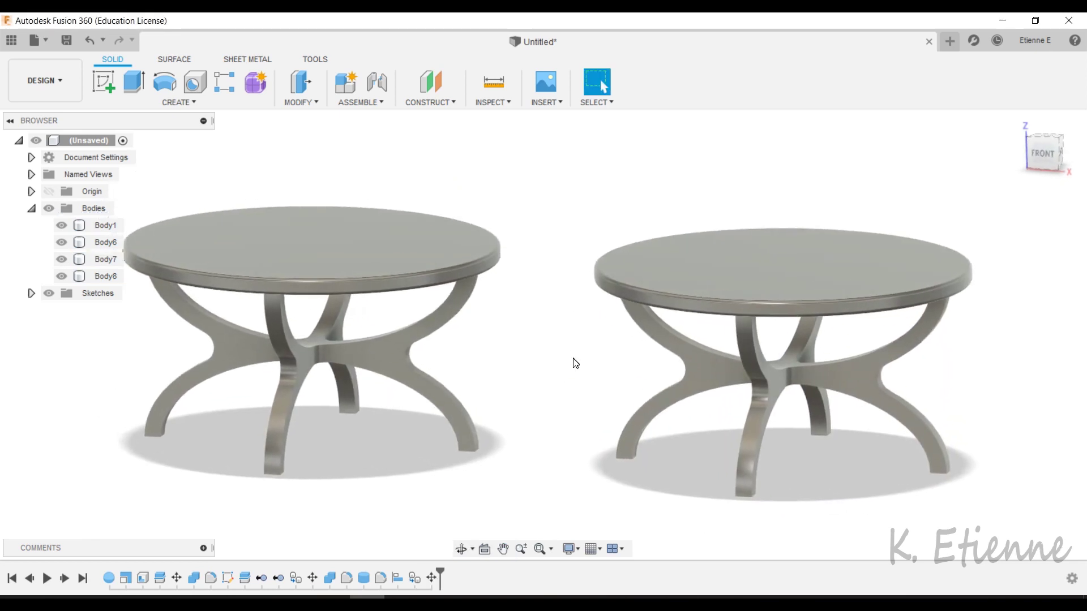
pyautogui.press('F6')
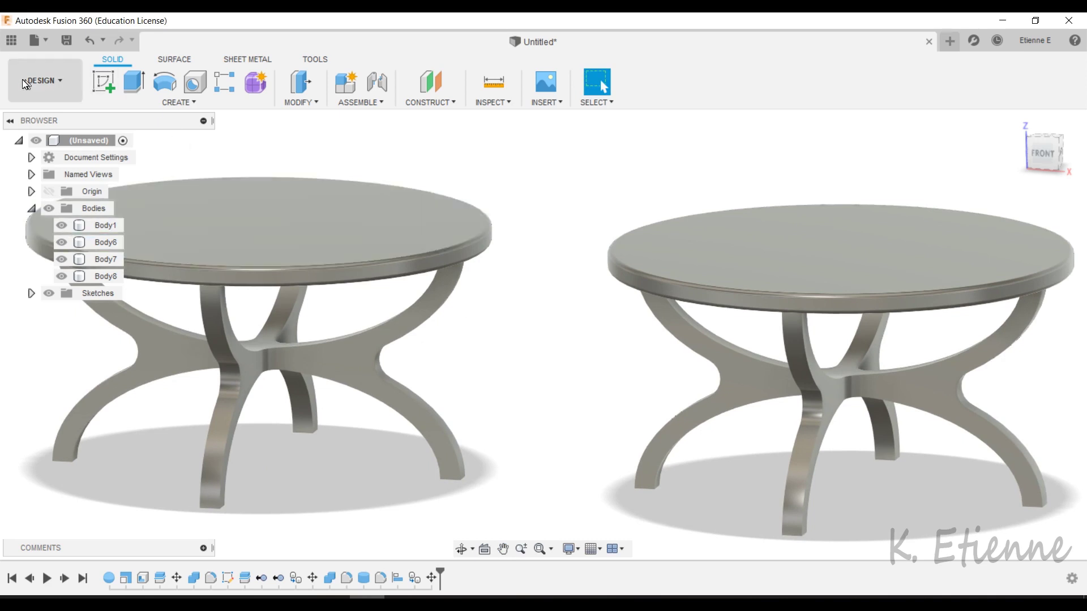
# Switch to the Render workspace, collapse the Rendering Gallery and bring up the Appearance library
pyautogui.click(19, 80)
pyautogui.click(34, 140)
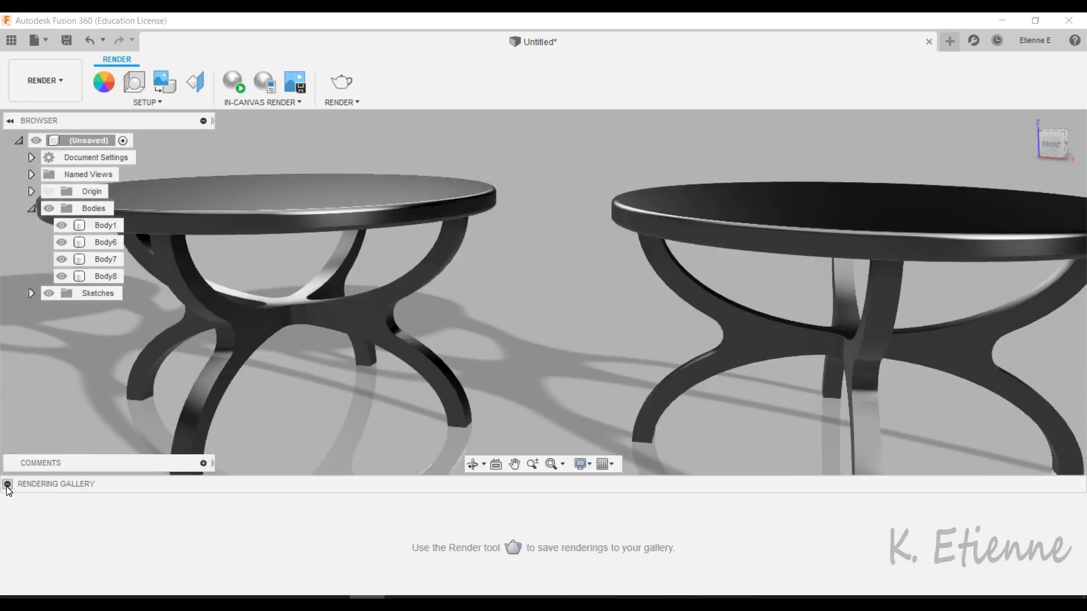
pyautogui.click(8, 484)
pyautogui.moveTo(466, 390); pyautogui.dragTo(498, 373, button='middle')
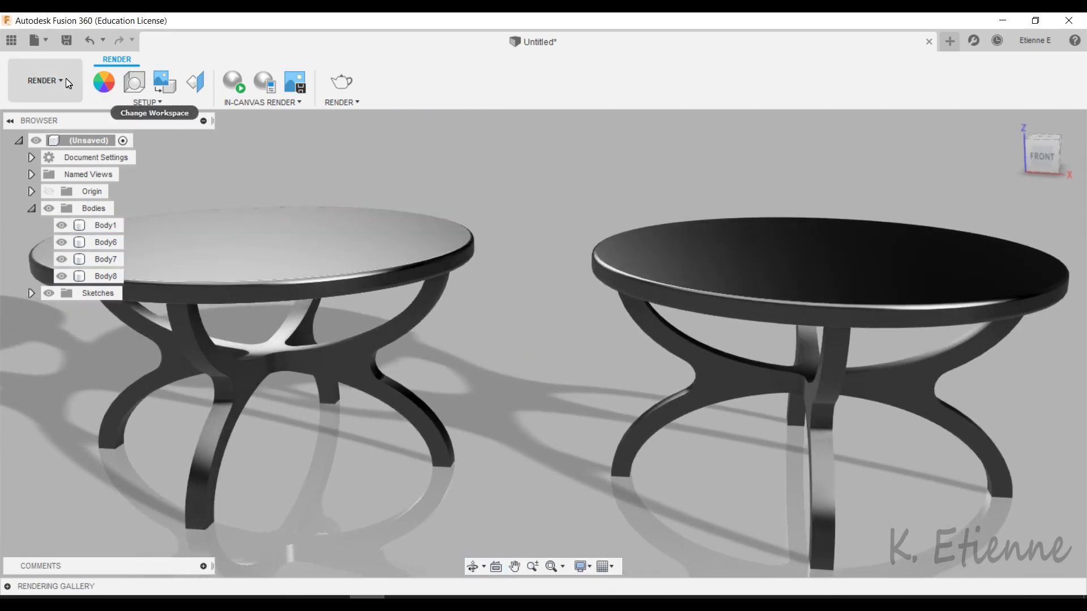
pyautogui.click(103, 82)
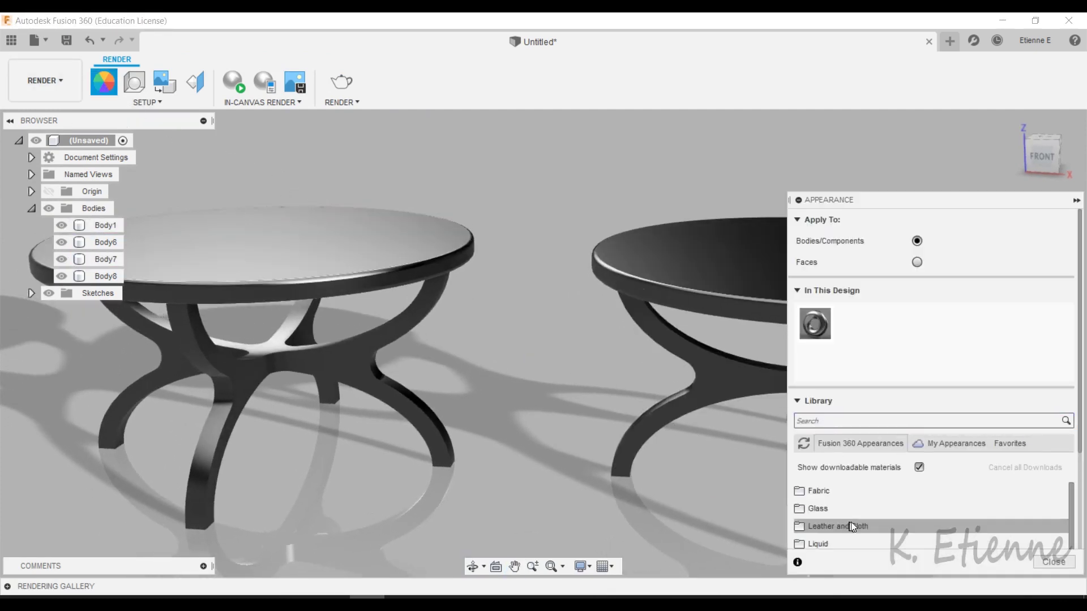
# Apply Oak - Semigloss from Wood > Finished to the left tabletop
pyautogui.moveTo(891, 201); pyautogui.dragTo(816, 68)
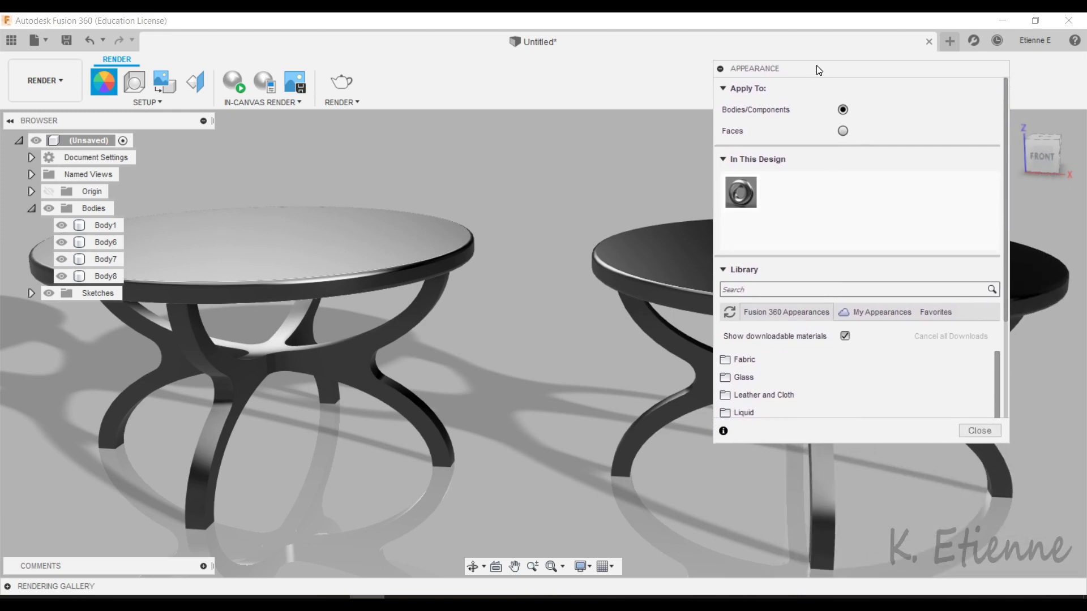
pyautogui.scroll(-5, 820, 271)
pyautogui.scroll(-1, 816, 306)
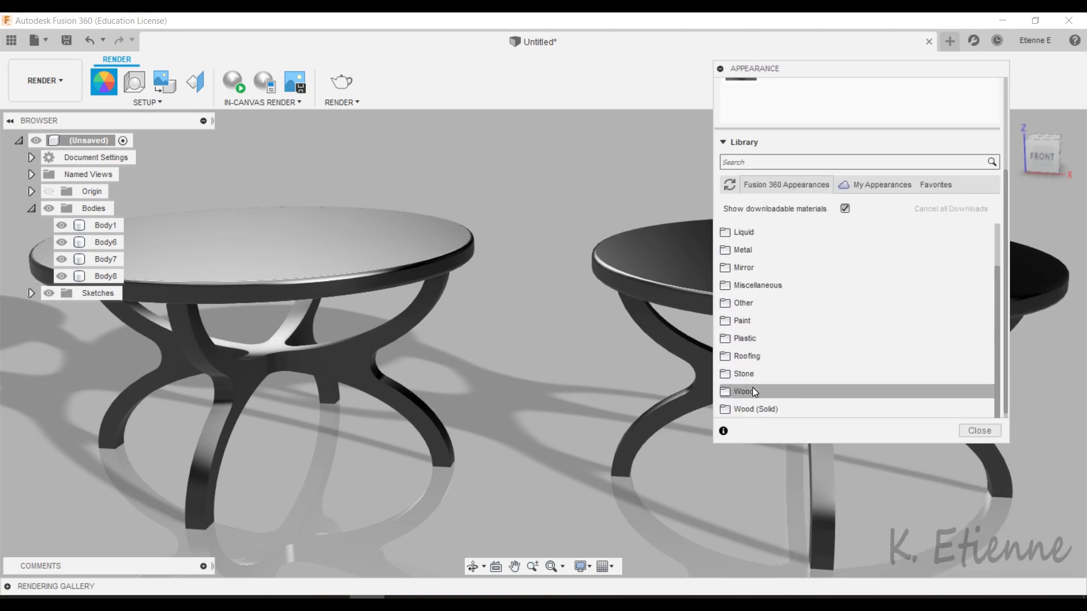
pyautogui.click(724, 396)
pyautogui.scroll(-2, 843, 362)
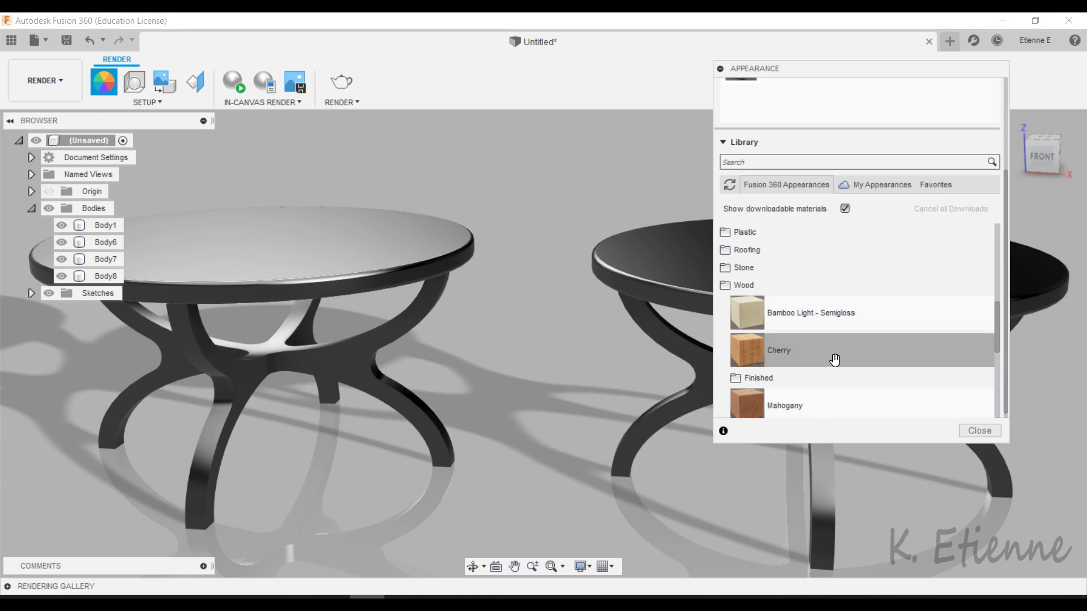
pyautogui.scroll(-1, 834, 357)
pyautogui.scroll(-2, 834, 357)
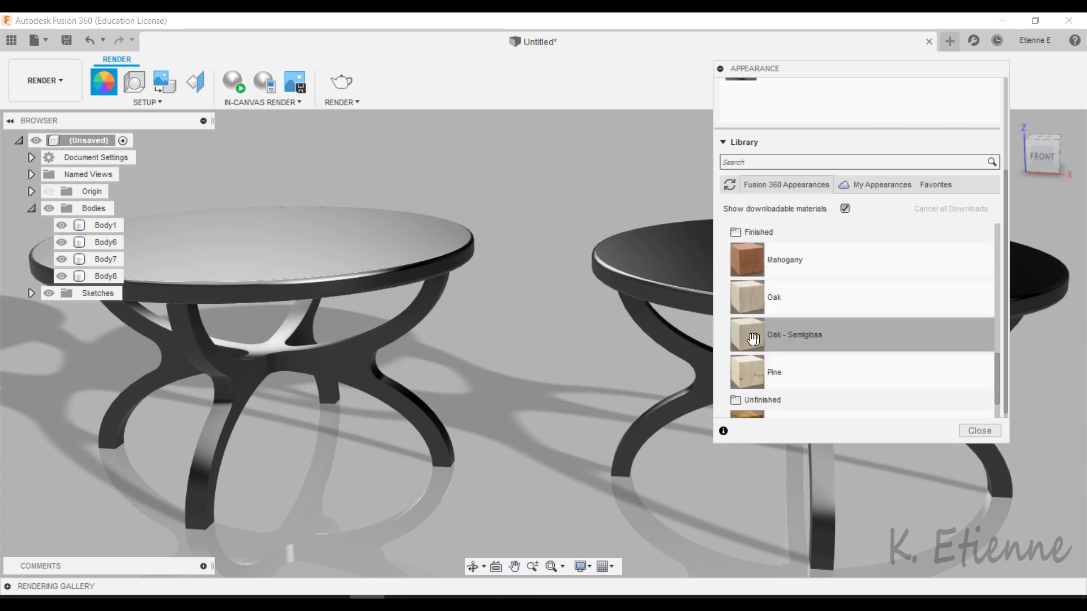
pyautogui.moveTo(750, 337); pyautogui.dragTo(458, 253)
pyautogui.scroll(5, 798, 309)
pyautogui.scroll(5, 798, 309)
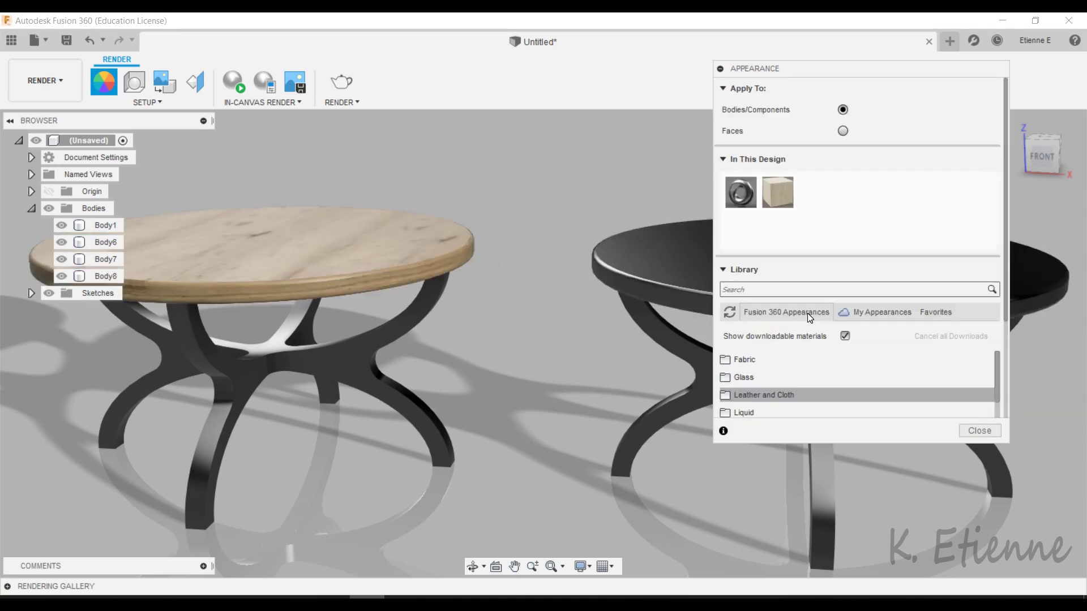
# Replace the black material with Oak - Semigloss so the legs become oak
pyautogui.moveTo(748, 192); pyautogui.dragTo(748, 192)
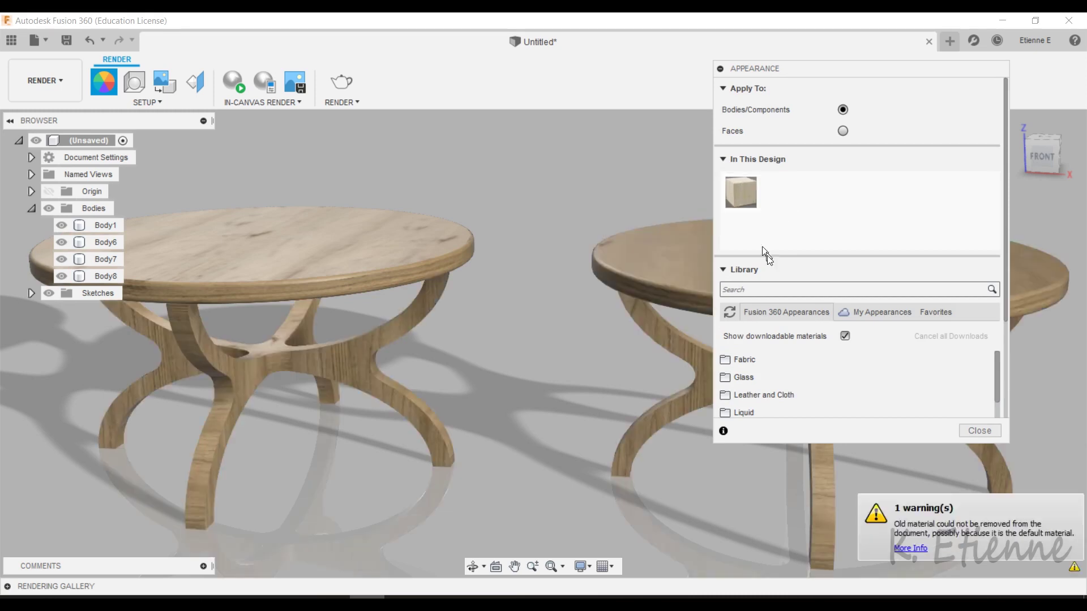
pyautogui.scroll(-1, 809, 362)
pyautogui.scroll(-1, 767, 380)
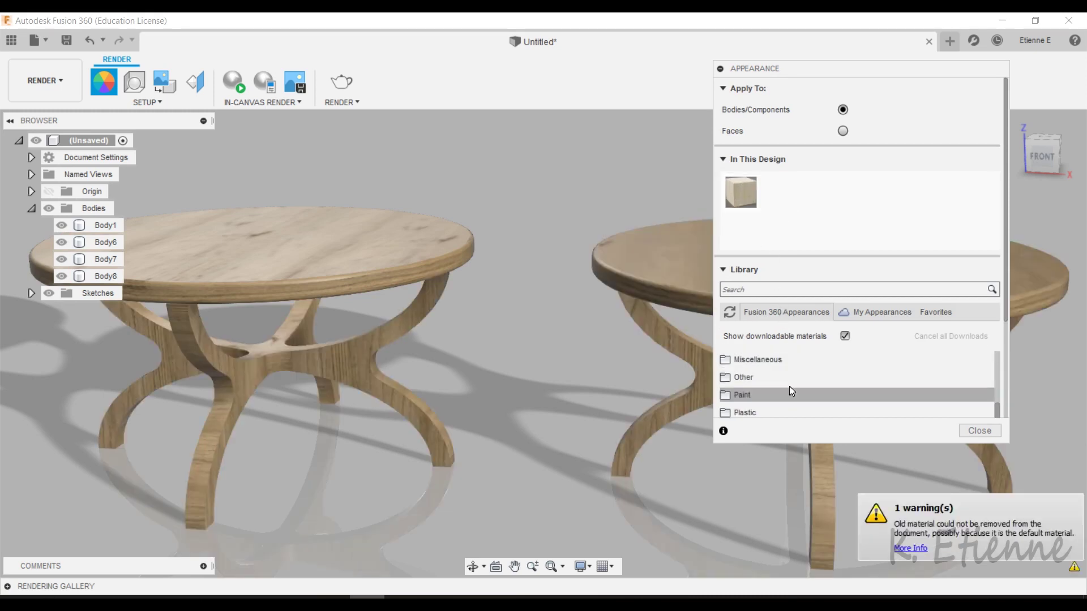
pyautogui.scroll(2, 789, 386)
pyautogui.scroll(3, 789, 386)
# Apply Glass (Clear) from Glass > Smooth to the right tabletop
pyautogui.click(729, 378)
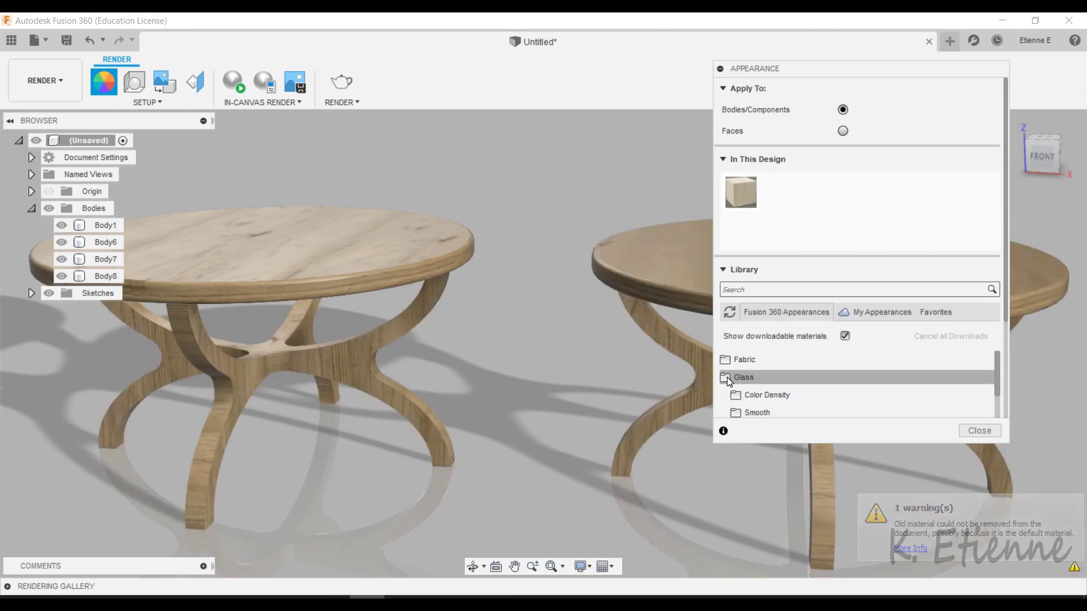
pyautogui.click(758, 410)
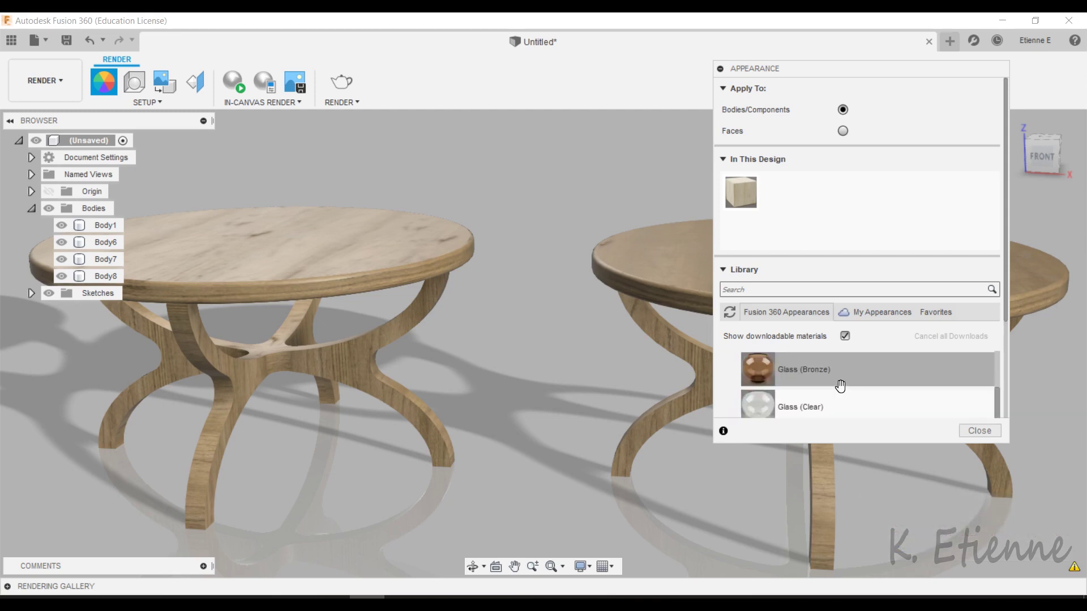
pyautogui.moveTo(754, 406); pyautogui.dragTo(679, 265)
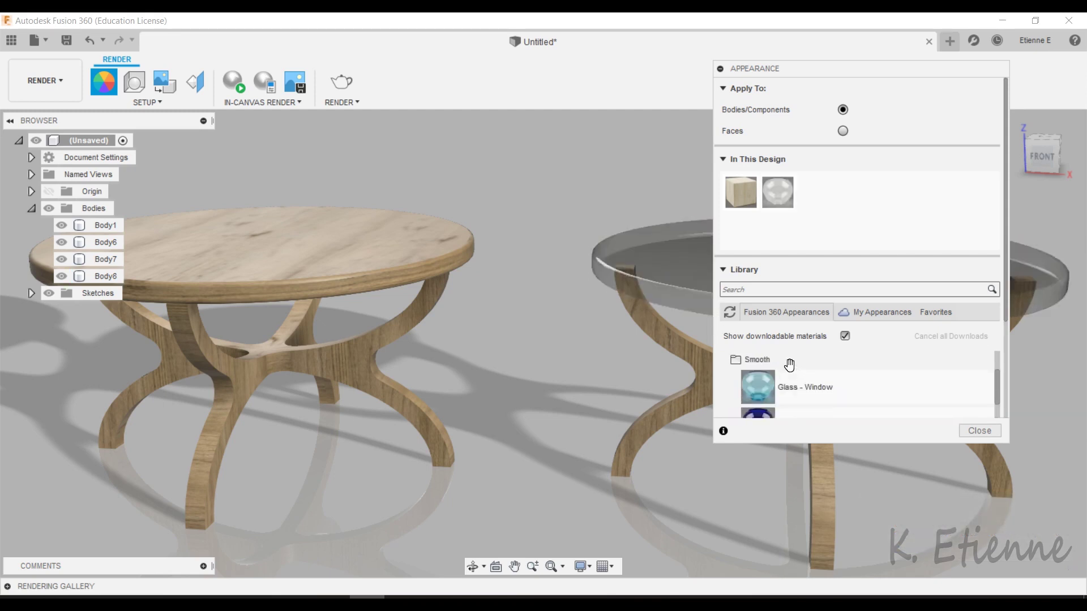
pyautogui.click(734, 360)
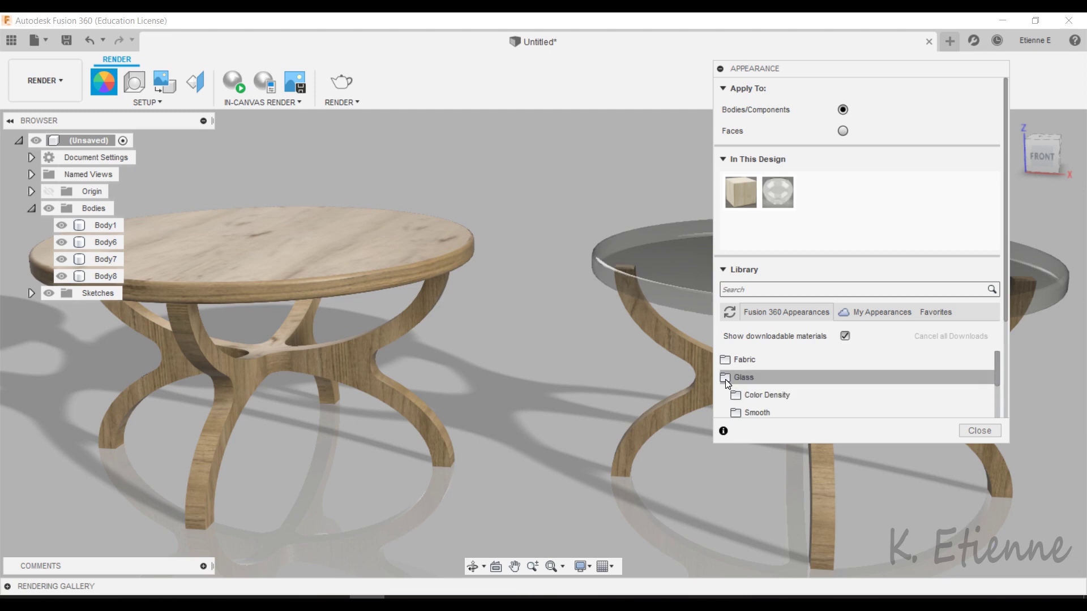
pyautogui.click(725, 378)
# Give the right table's legs Bronze - Polished from Metal > Bronze, then close the appearance library
pyautogui.scroll(-2, 800, 389)
pyautogui.scroll(-1, 800, 390)
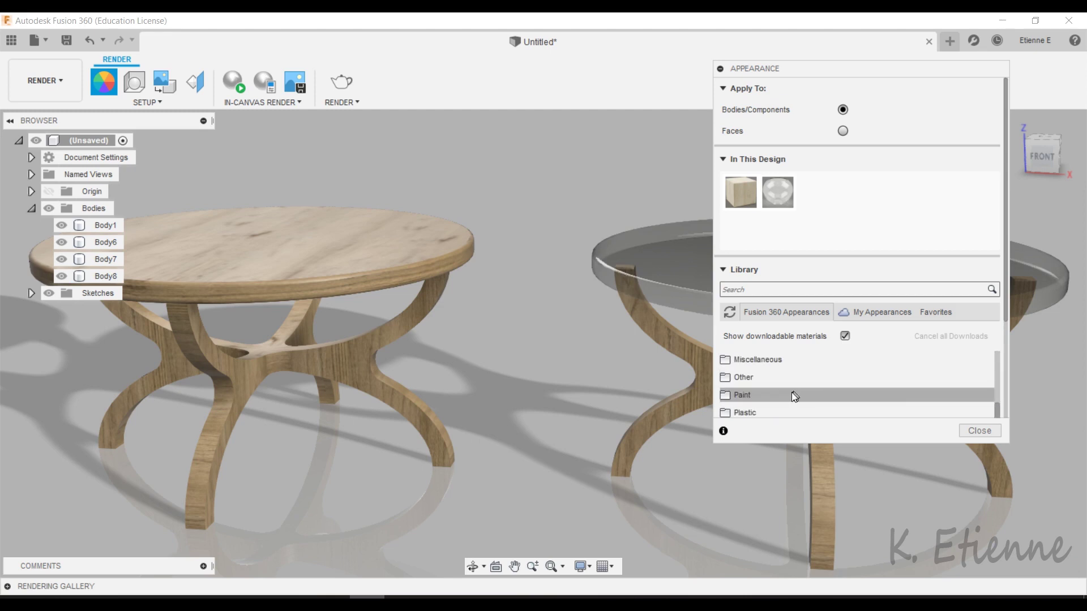
pyautogui.scroll(1, 777, 395)
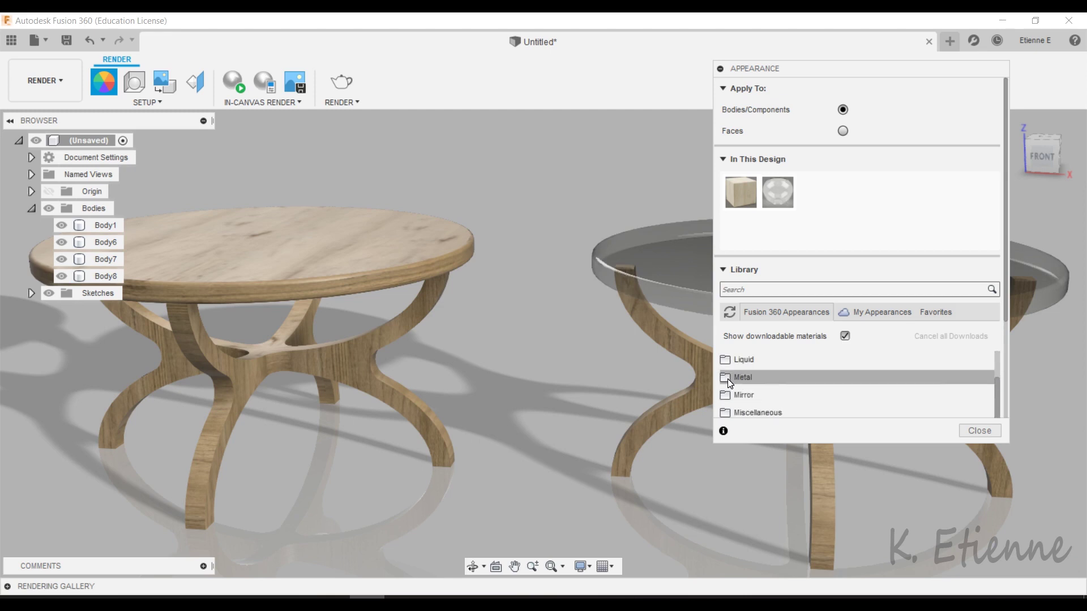
pyautogui.click(730, 383)
pyautogui.scroll(-1, 781, 391)
pyautogui.scroll(-1, 781, 391)
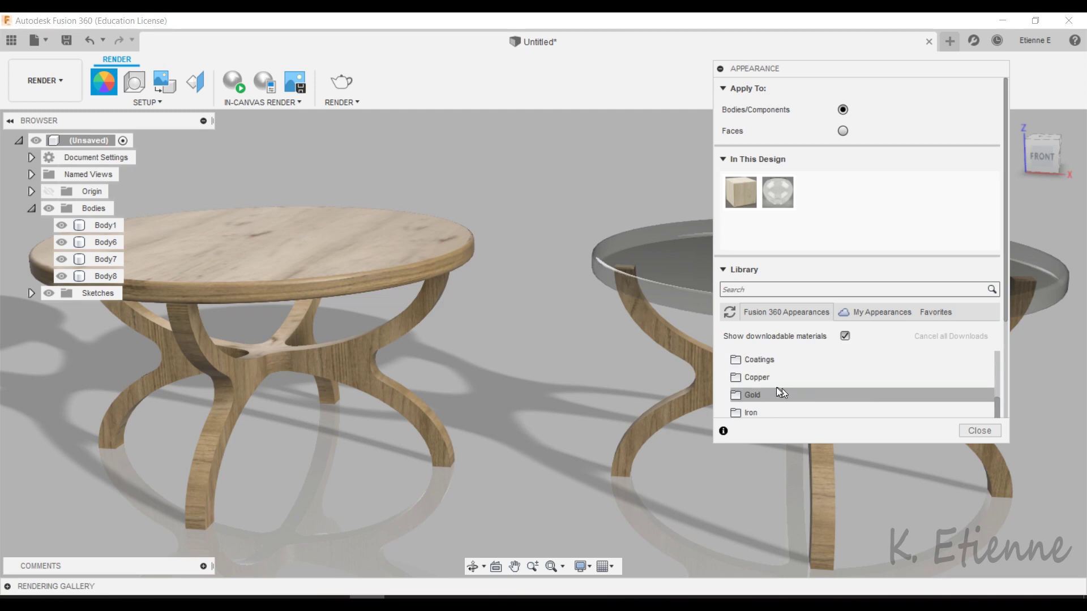
pyautogui.scroll(1, 792, 383)
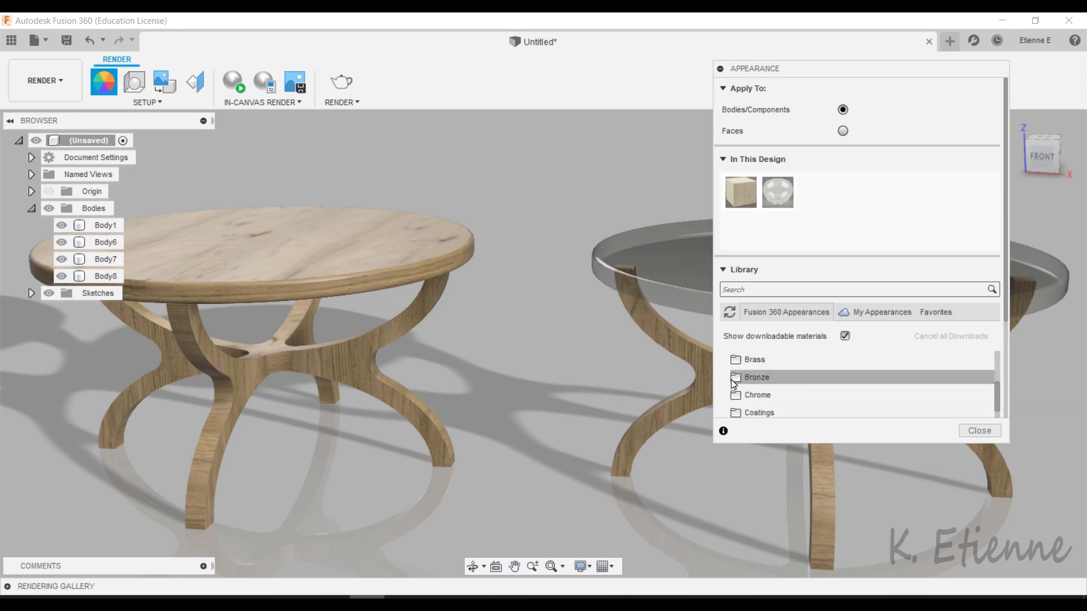
pyautogui.click(732, 379)
pyautogui.scroll(-1, 899, 386)
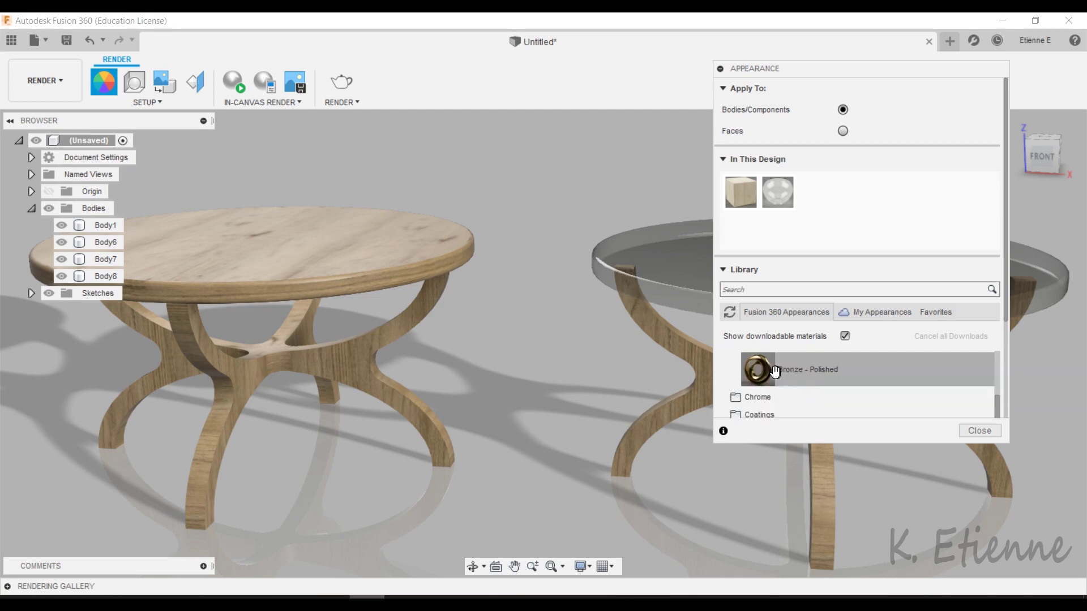
pyautogui.moveTo(775, 371); pyautogui.dragTo(660, 332)
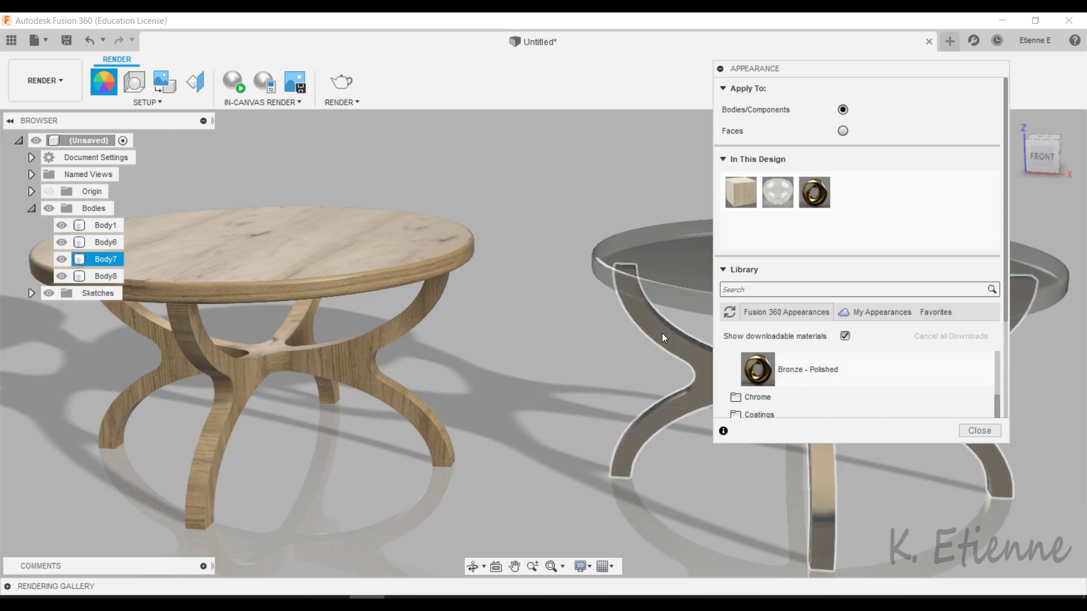
pyautogui.click(967, 429)
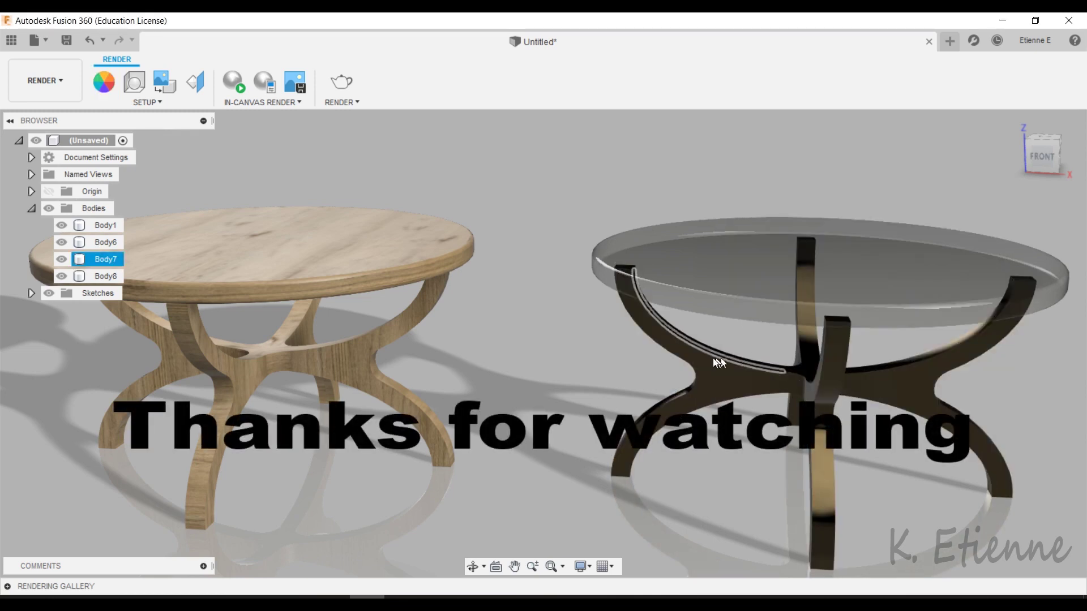
# Start the in-canvas render and orbit to view both tables from a new angle
pyautogui.click(234, 84)
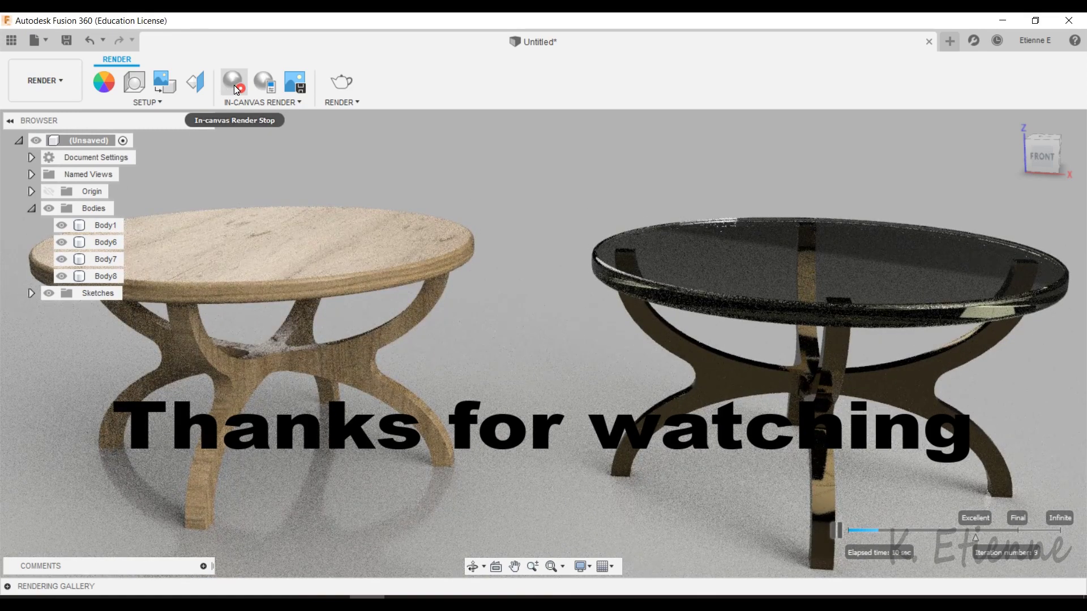
pyautogui.moveTo(711, 495)
pyautogui.keyDown('shift'); pyautogui.mouseDown(button='middle')
pyautogui.moveTo(724, 507)
pyautogui.moveTo(697, 482)
pyautogui.mouseUp(button='middle'); pyautogui.keyUp('shift')
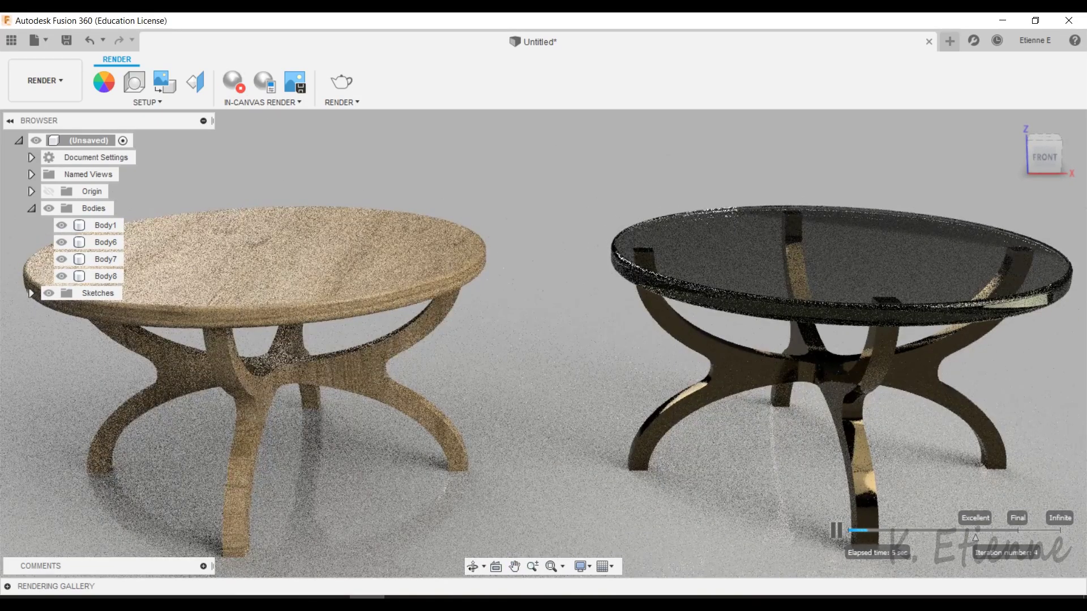